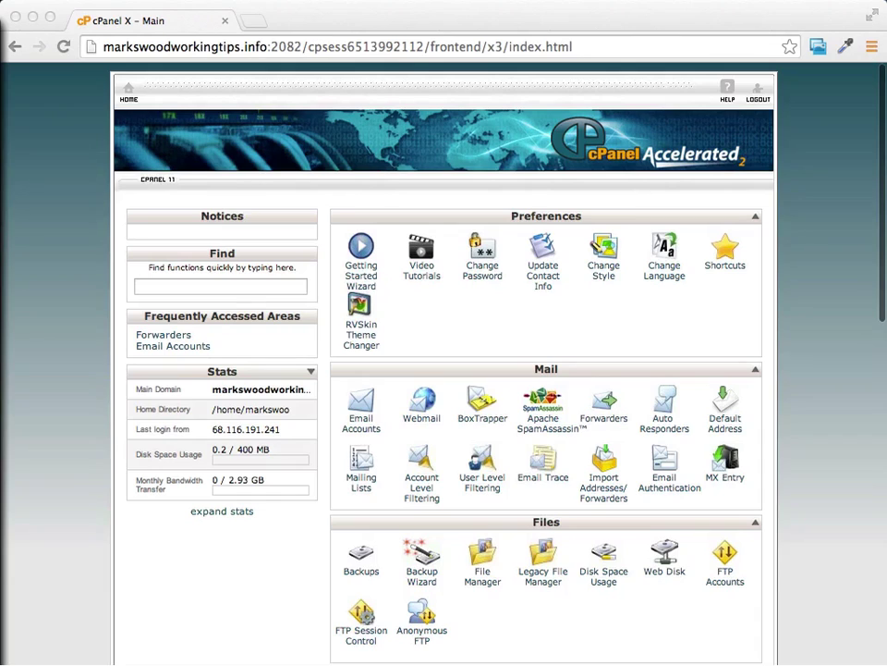
Step: Launch Fantastico De Luxe from cPanel's Software/Services section
left_click(87, 104)
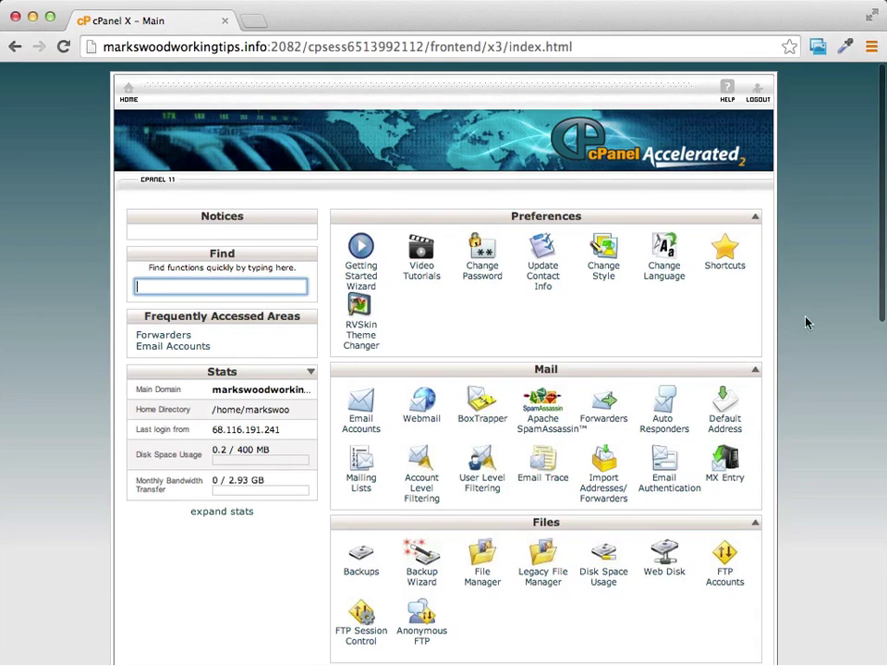
scroll(801, 307, "down", 10)
scroll(801, 306, "down", 3)
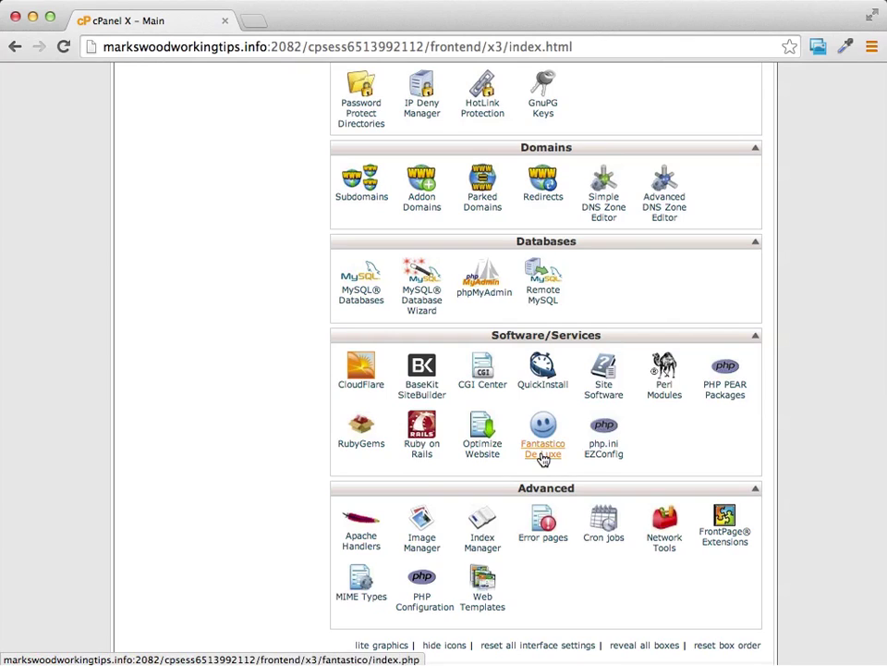
left_click(544, 457)
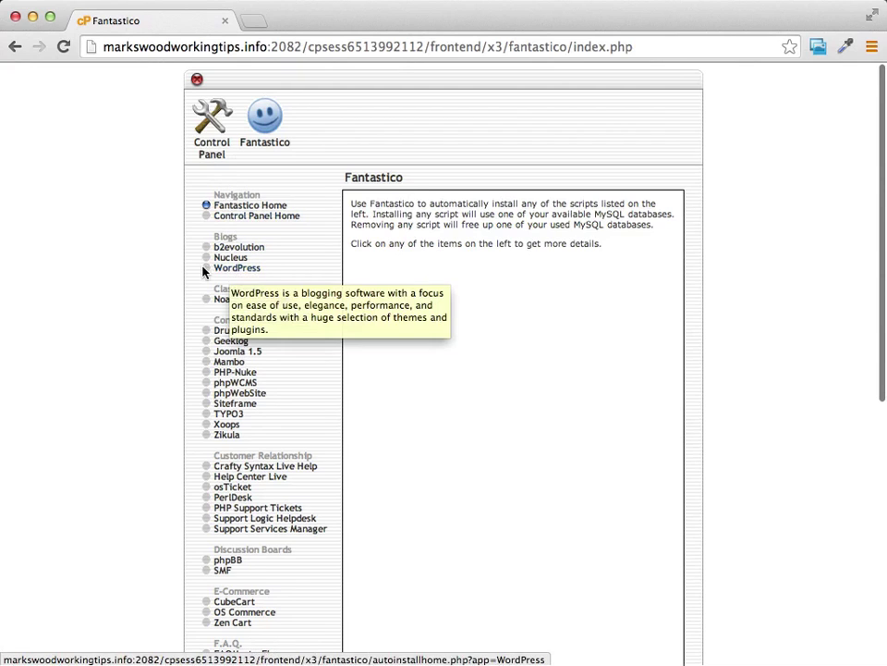
Step: Pick WordPress under Blogs to view its 3.3.1 overview page
left_click(229, 273)
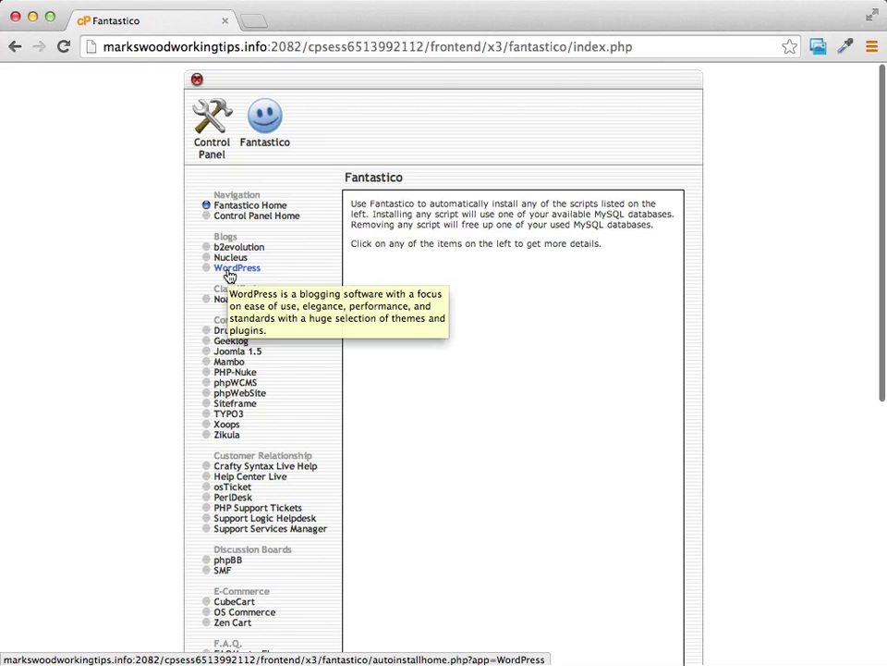
left_click(230, 276)
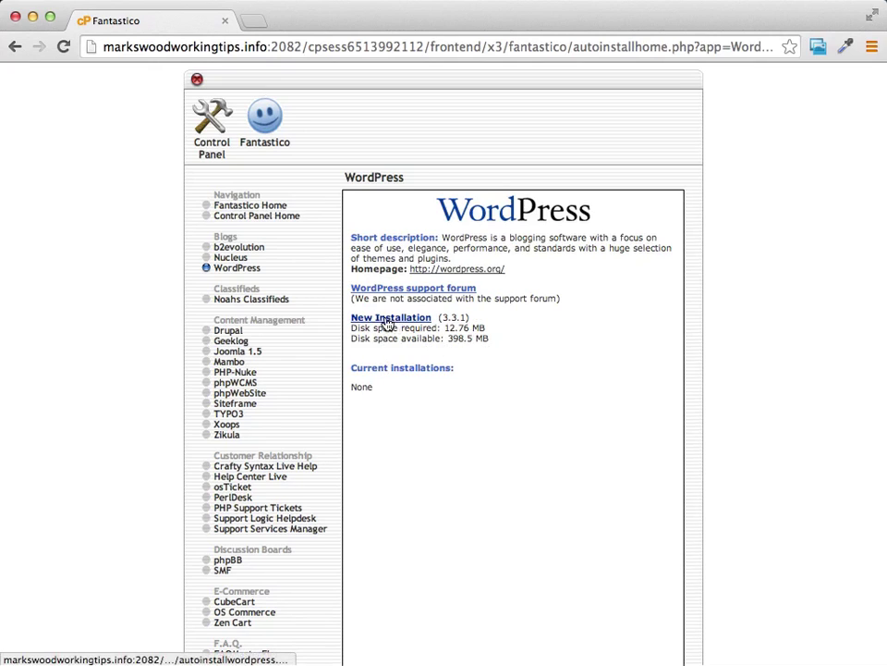
Step: Start a new WordPress install on markswoodworkingtips.info with the install directory left blank
left_click(387, 319)
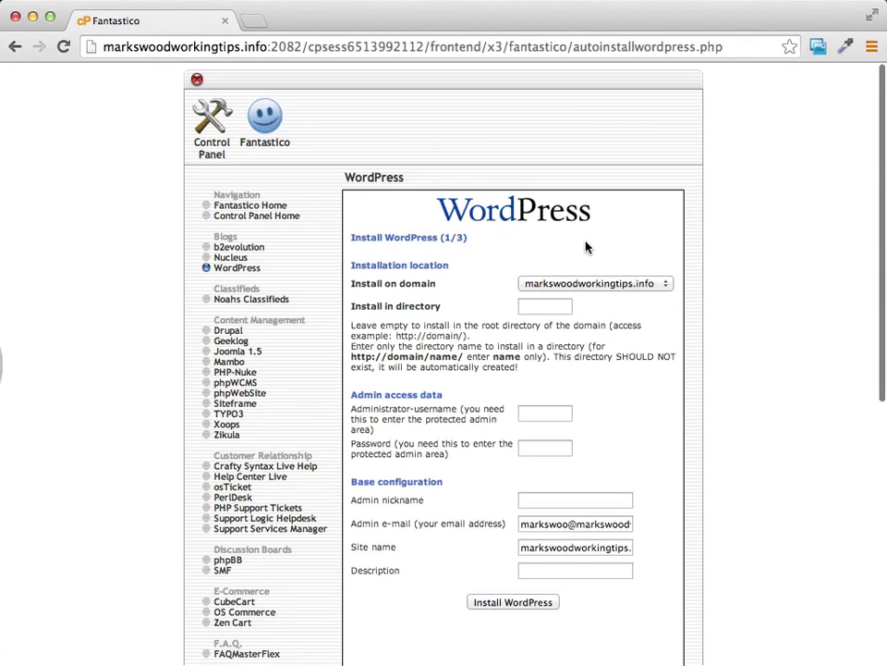
scroll(582, 249, "down", 2)
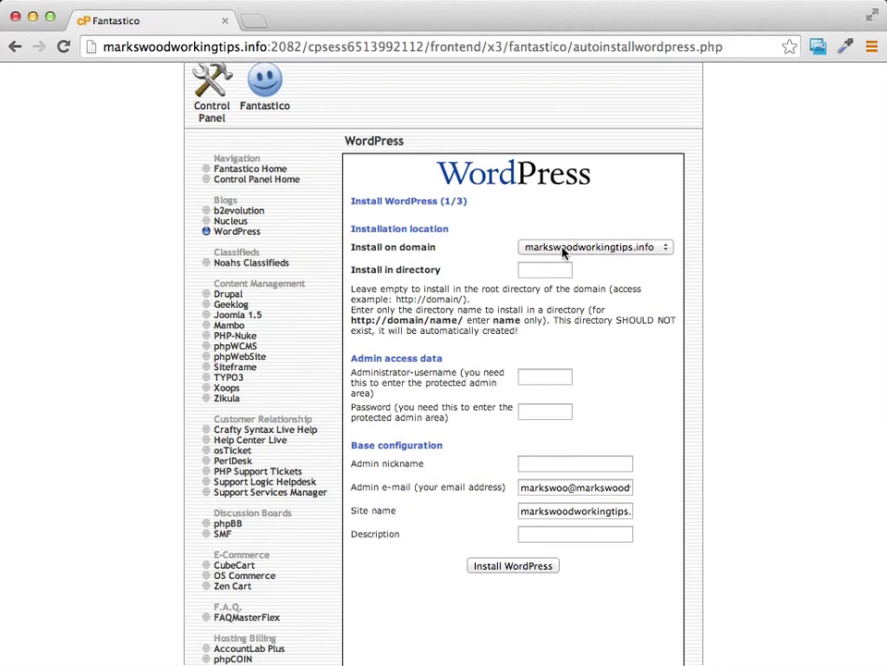
left_click(647, 250)
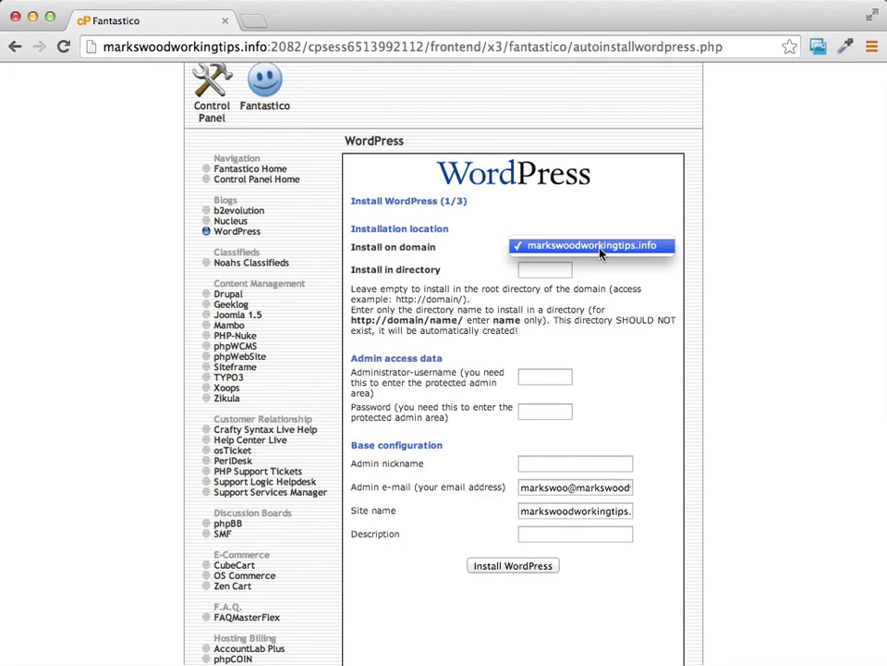
left_click(654, 249)
left_click(545, 269)
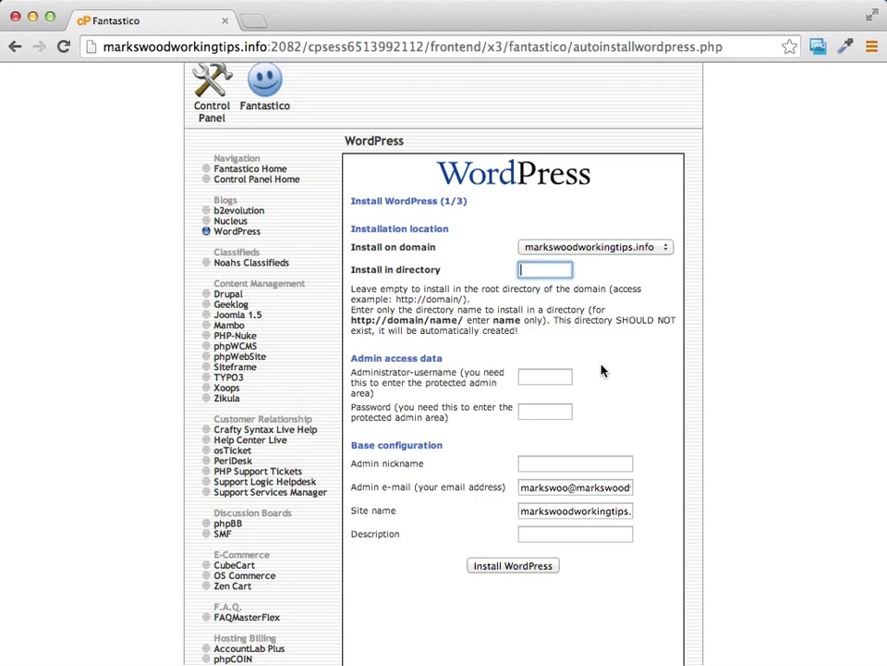
left_click(560, 379)
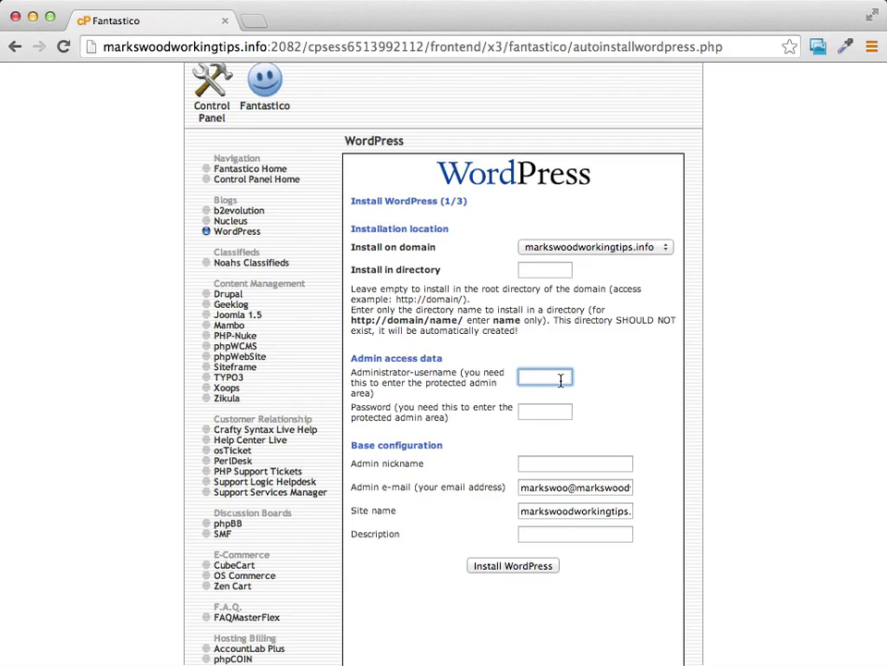
Step: Enter admin username 'woodworking', an admin password, and the owner's nickname
type("wood")
type("working")
left_click(544, 413)
type("password")
left_click(425, 407)
left_click(565, 465)
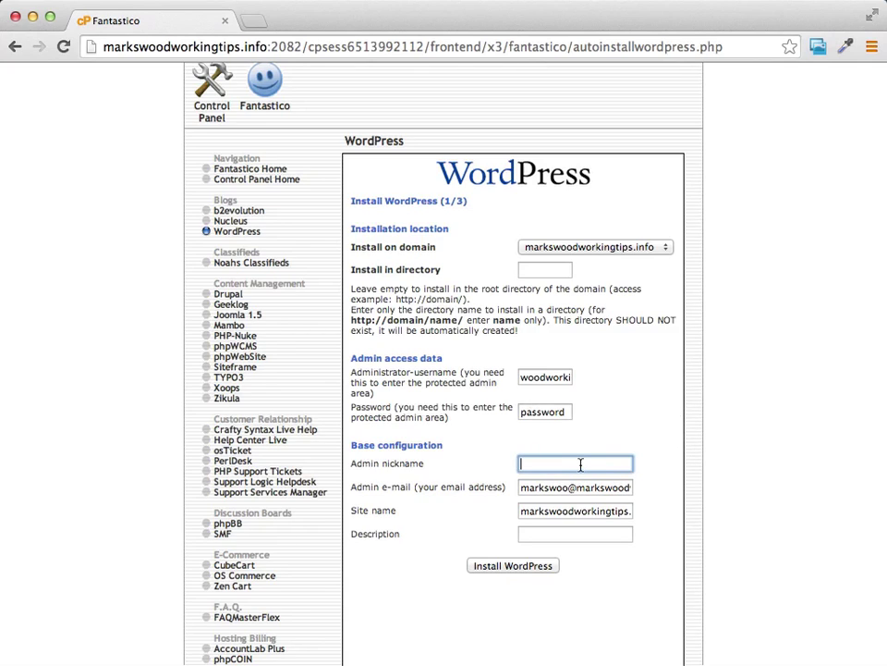
type("Mark")
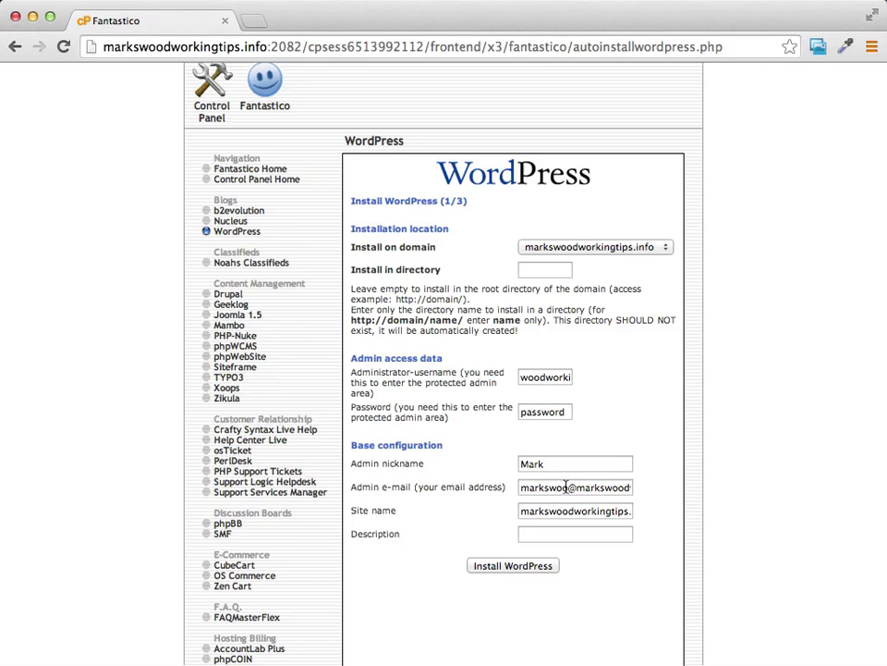
Step: Edit the admin e-mail, name the site 'Marks Woodworking Tips', and paste a description
left_click_drag(566, 487, 510, 493)
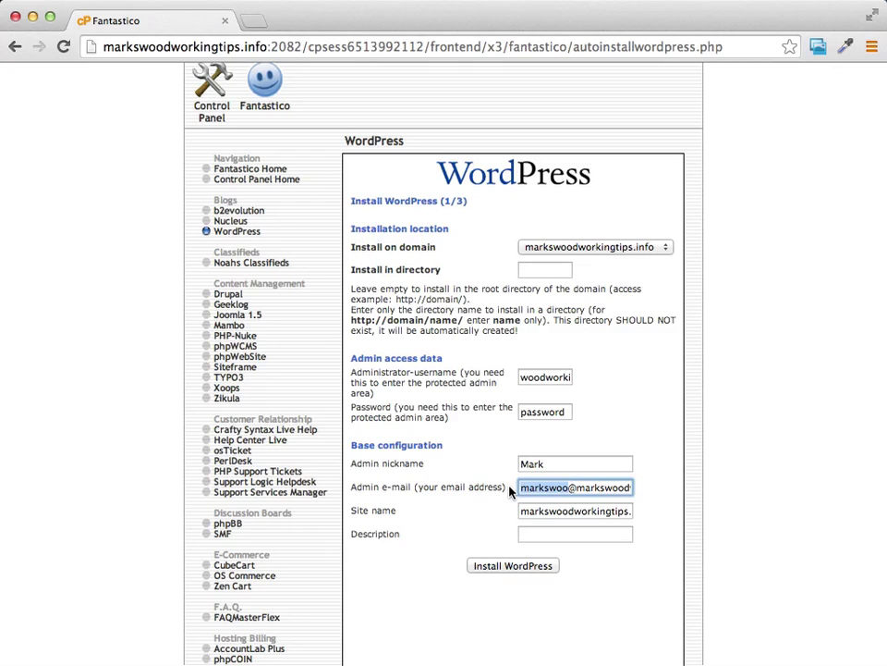
type("info")
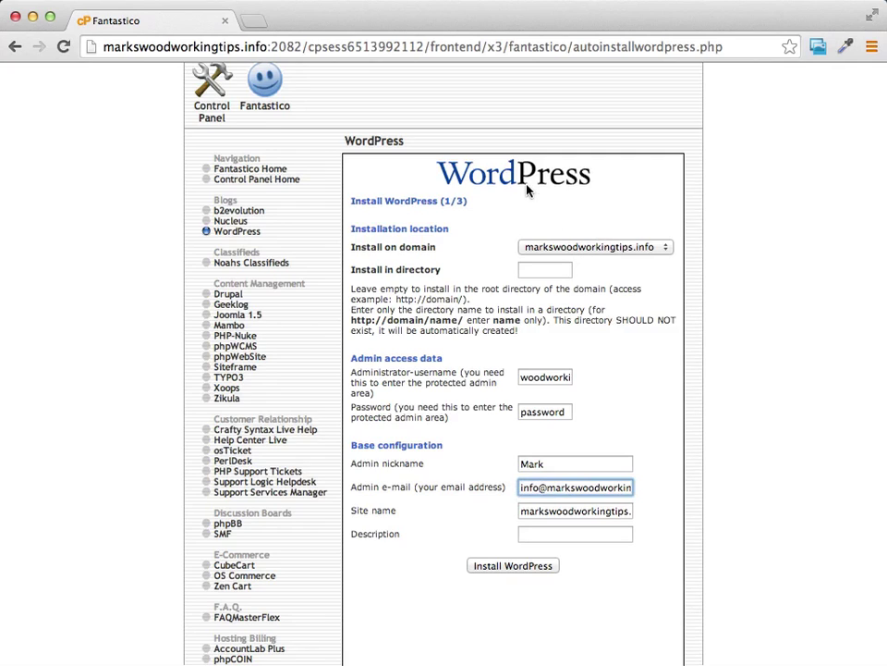
left_click(665, 484)
triple_click(592, 509)
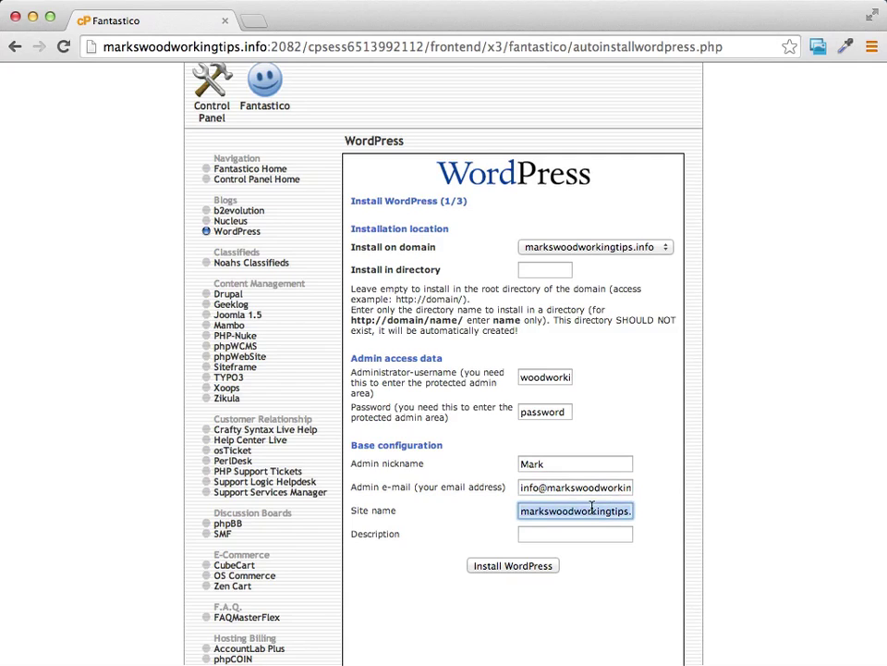
type("Marks ")
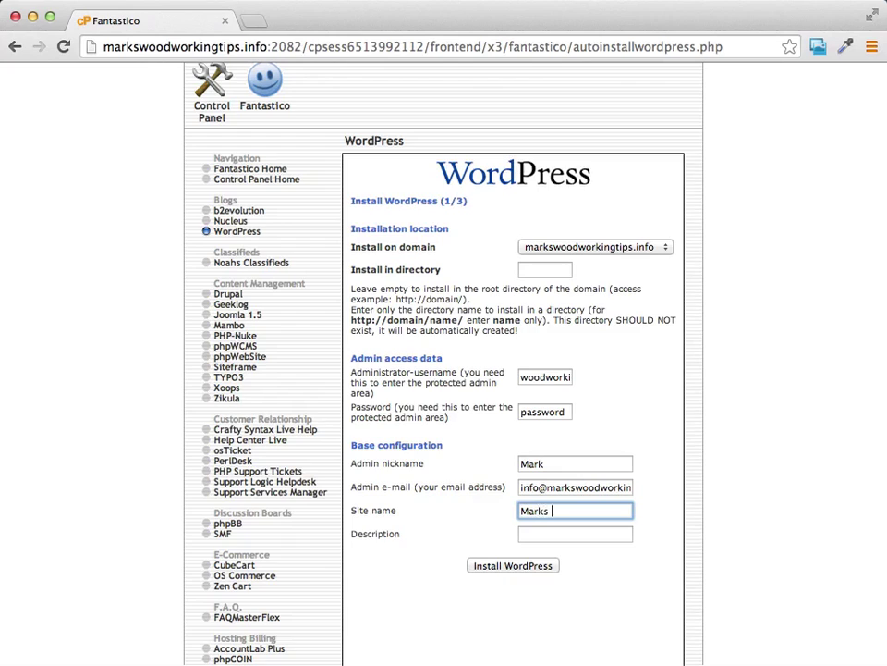
type("Woodworking Tips")
left_click(585, 534)
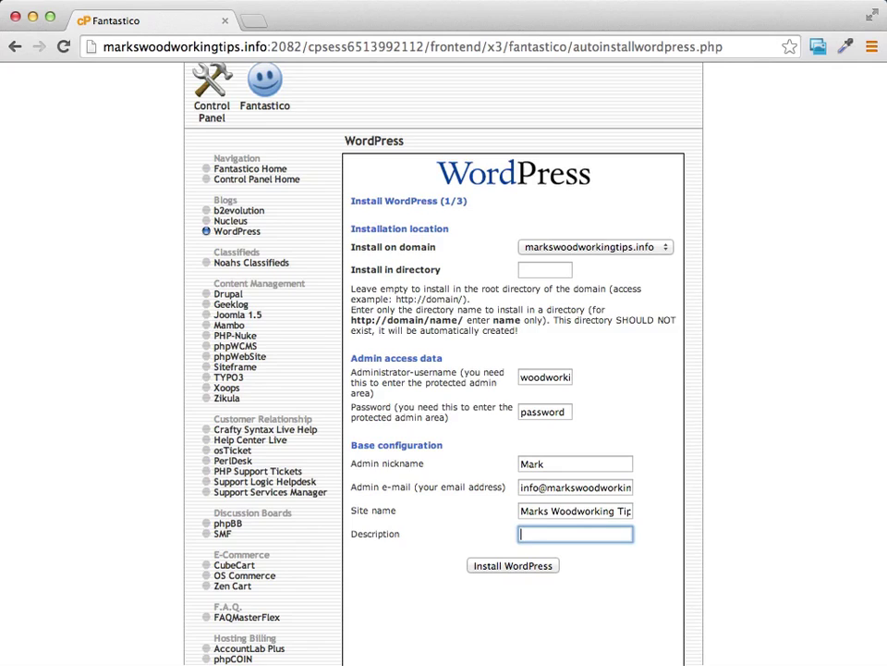
key("super+v")
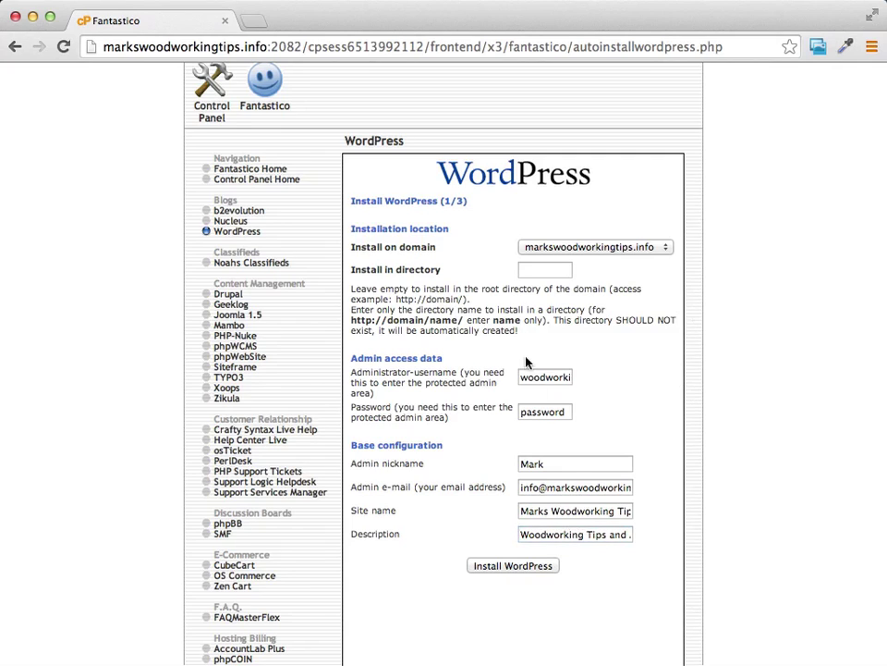
Step: Submit the form and finish the root installation at markswoodworkingtips.info
left_click(559, 376)
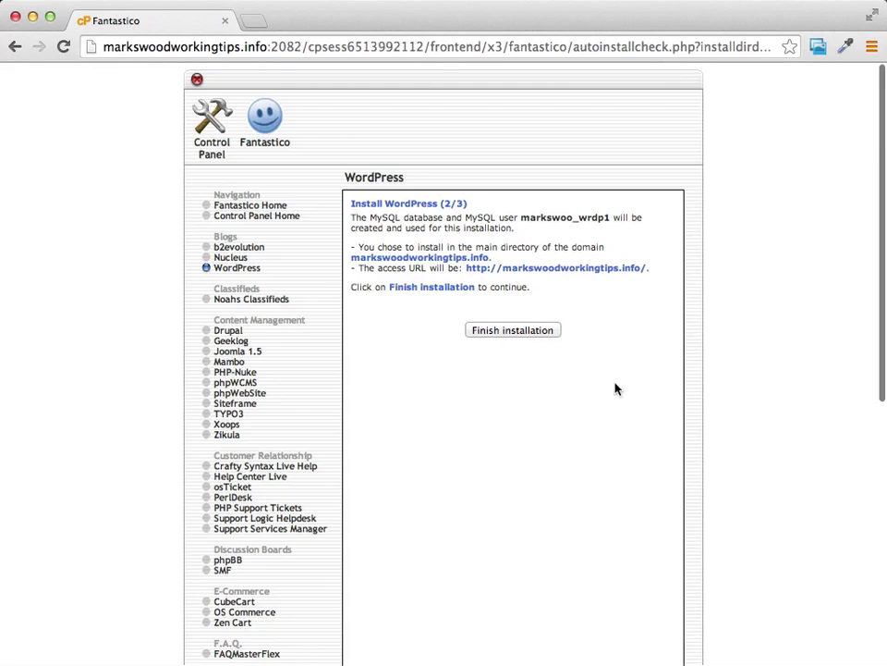
left_click(508, 334)
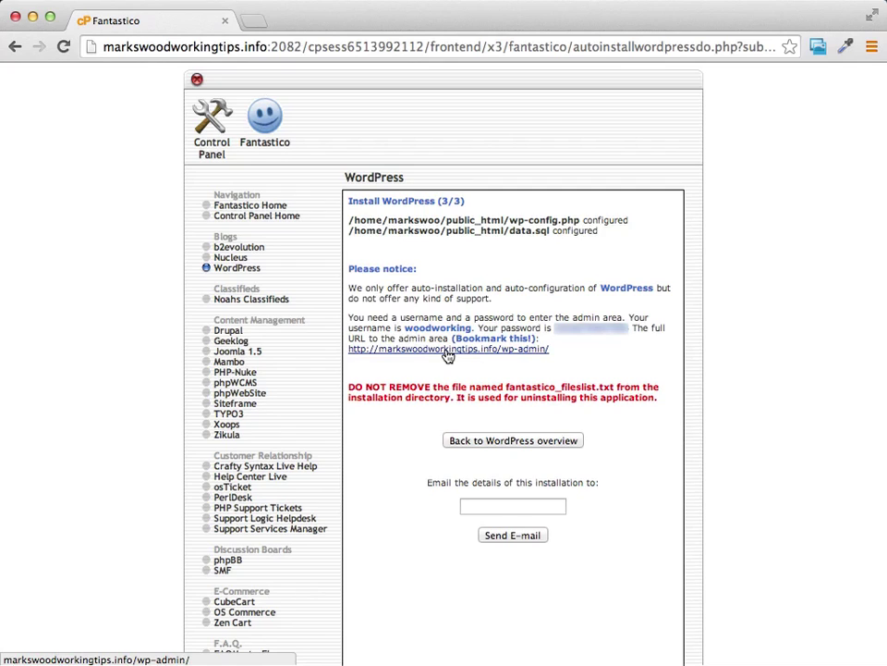
Step: Follow the markswoodworkingtips.info/wp-admin/ link to the new site's admin area
left_click(446, 350)
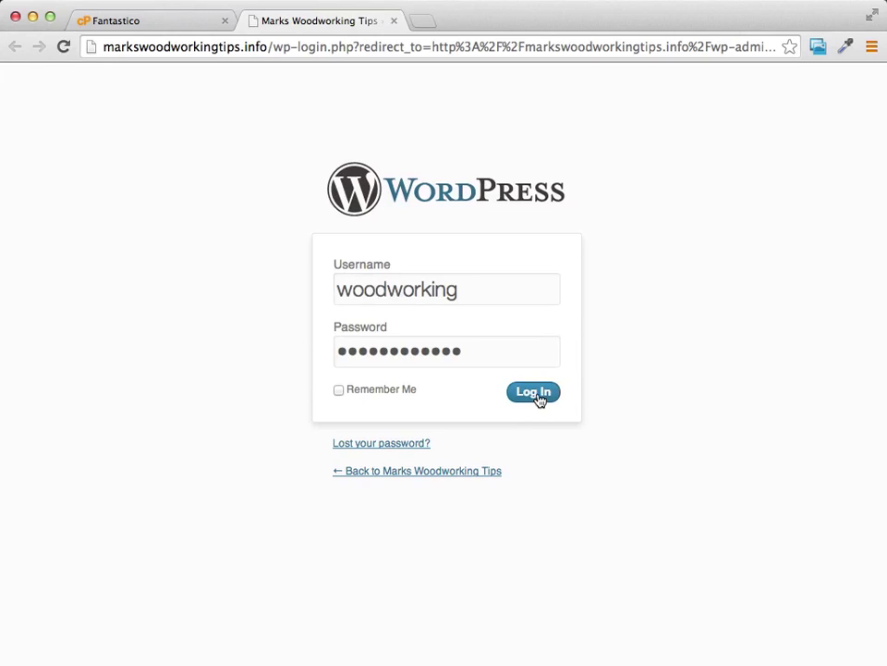
Step: Log in as administrator and dismiss the Toolbar feature notice
left_click(537, 396)
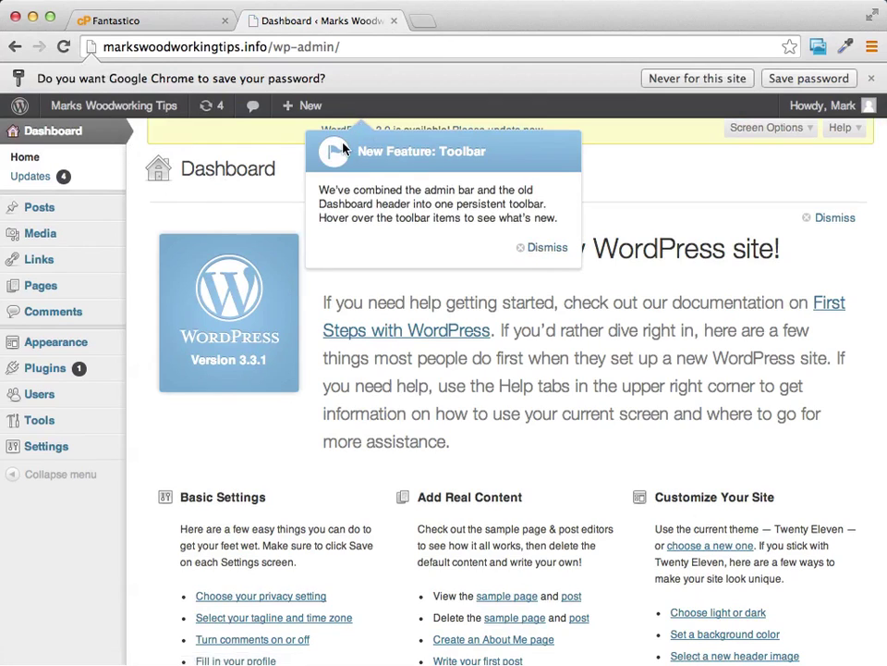
left_click(528, 246)
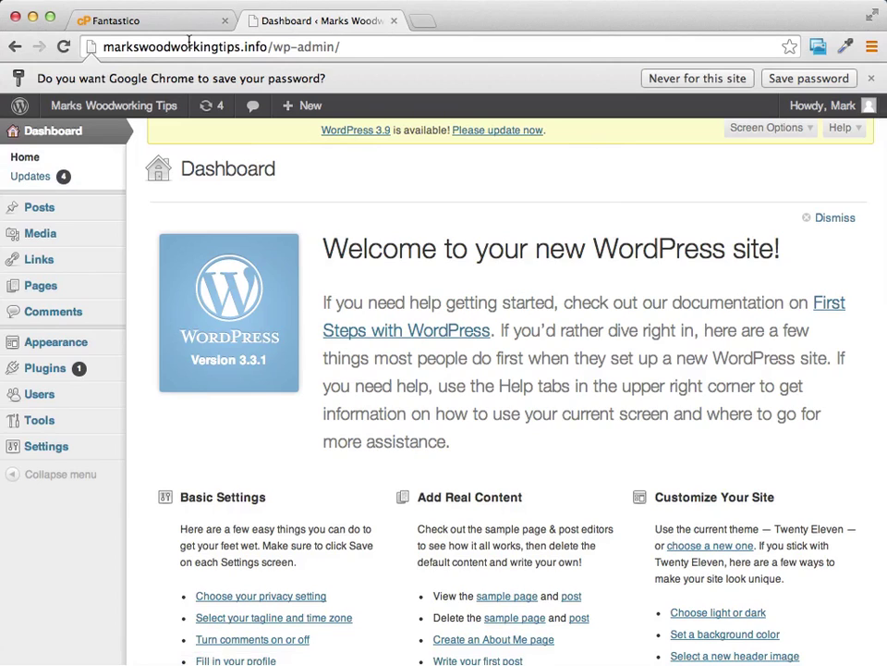
Step: Follow the dashboard update notice to the page offering WordPress 3.9
left_click(484, 134)
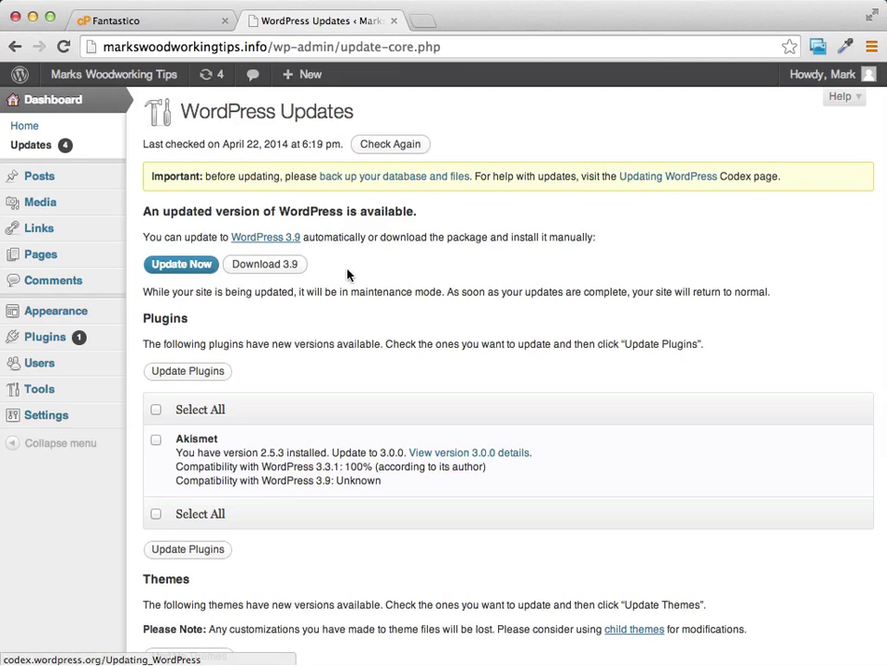
Step: Upgrade WordPress core from 3.3.1 to 3.9, then go back to the Dashboard
left_click(179, 265)
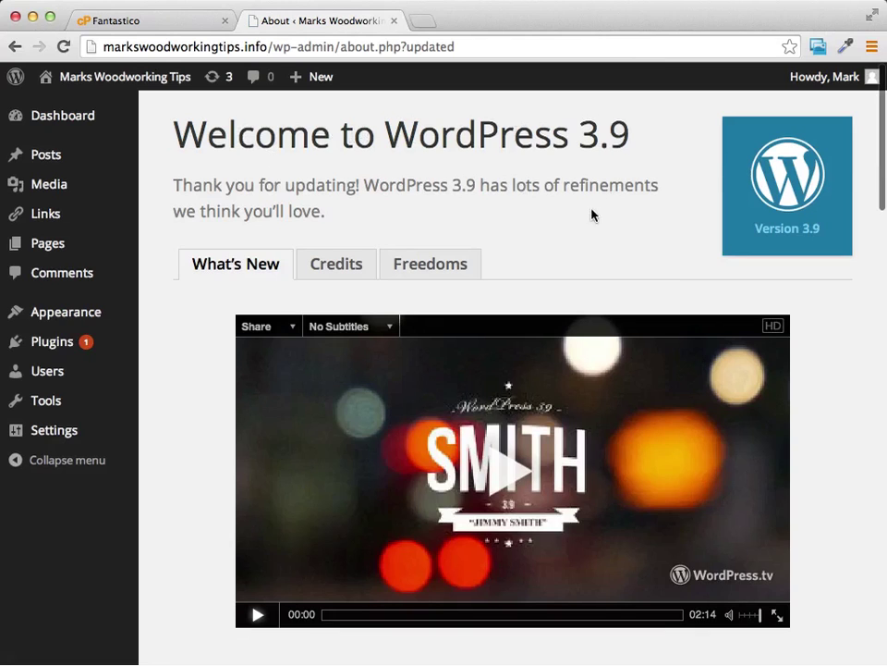
scroll(608, 181, "down", 2)
scroll(608, 184, "up", 3)
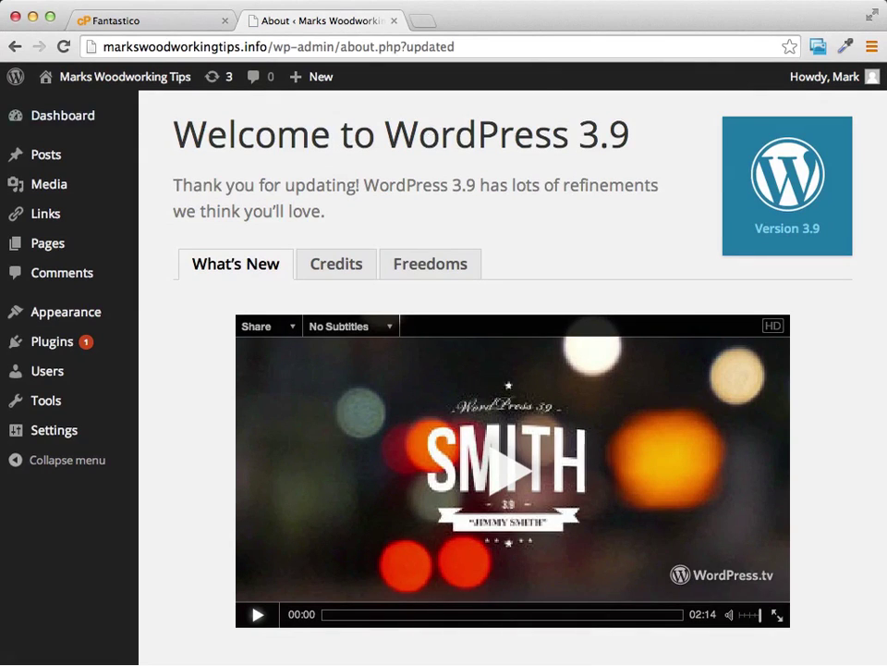
left_click(59, 120)
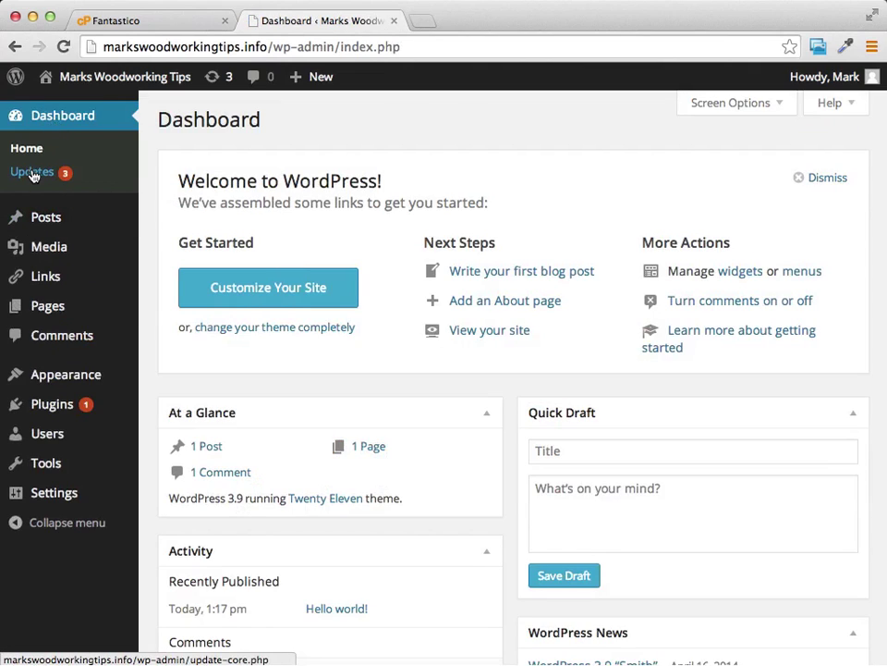
Step: Update the Twenty Eleven and Twenty Ten themes from the Updates page
left_click(32, 174)
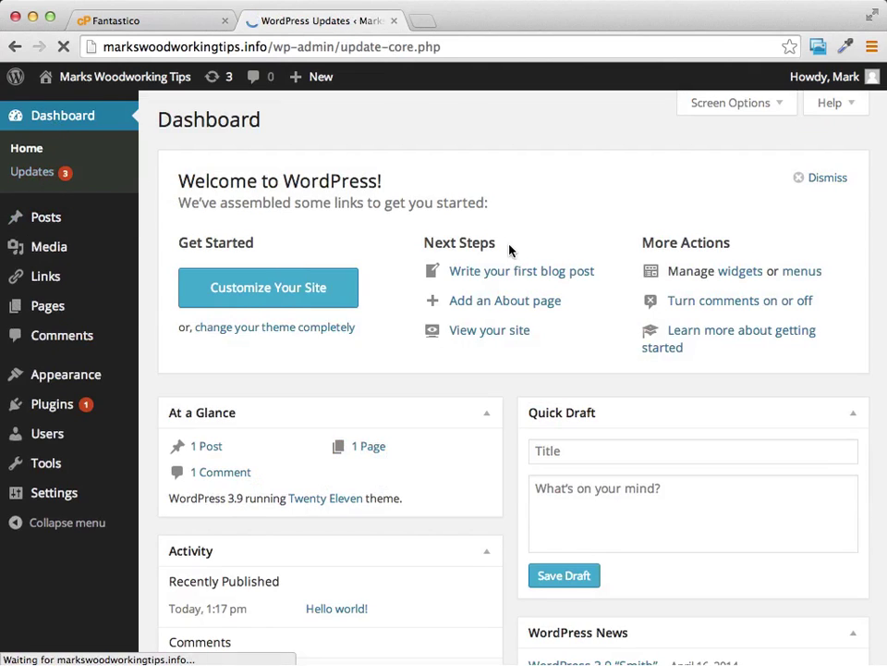
scroll(478, 200, "down", 5)
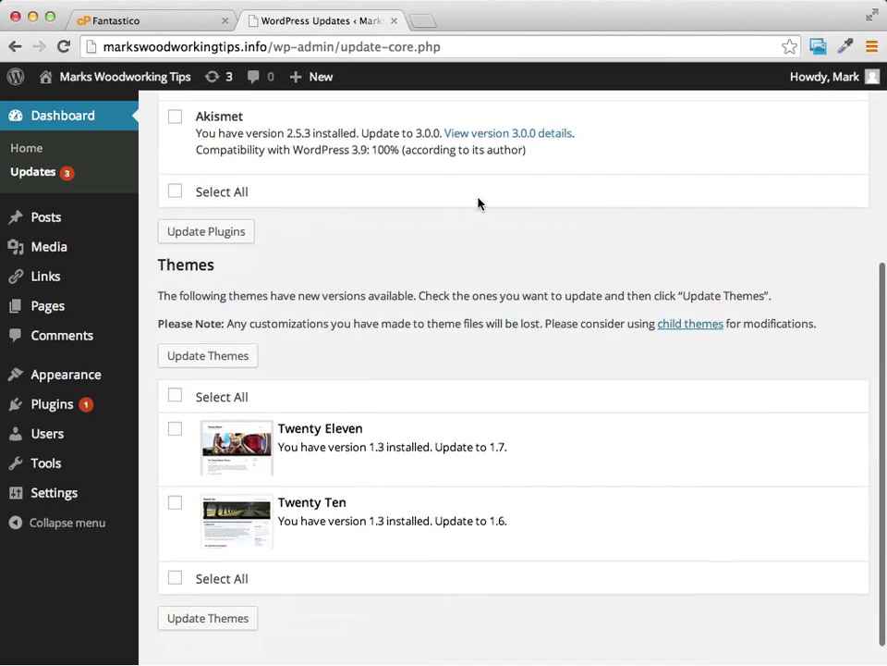
left_click(175, 366)
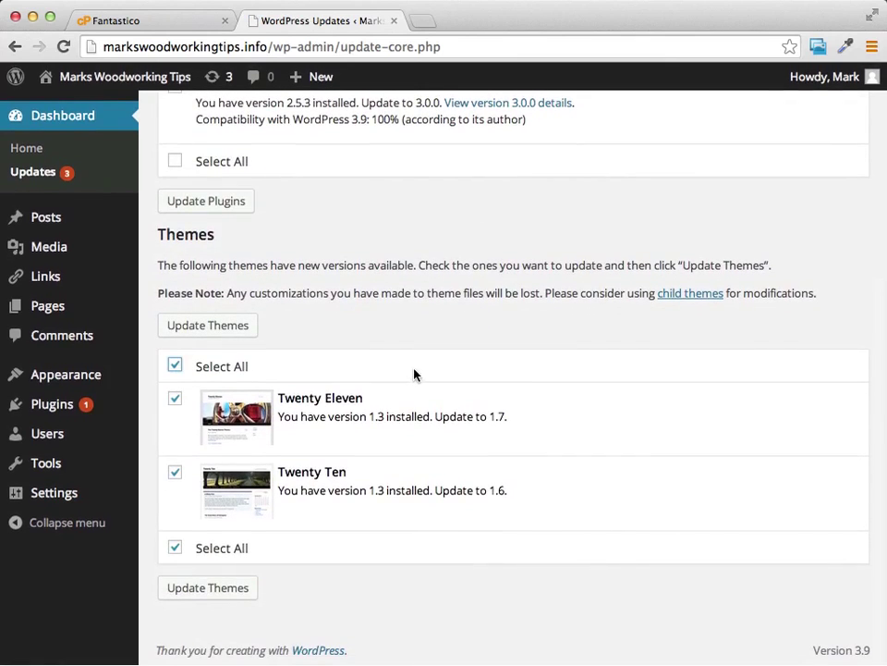
left_click(217, 592)
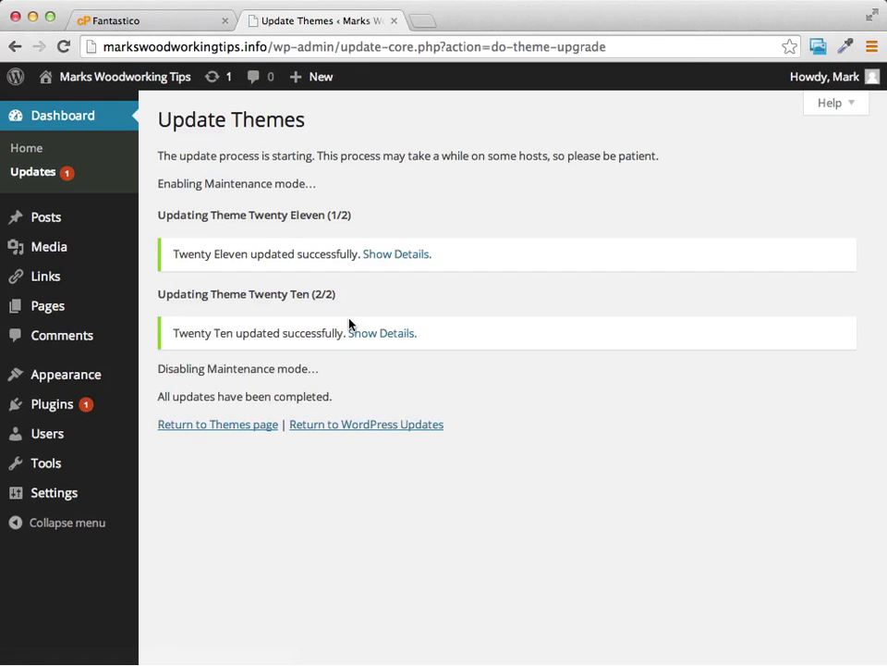
Step: Update the Akismet plugin to 3.0.0 and return to the Dashboard
left_click(361, 429)
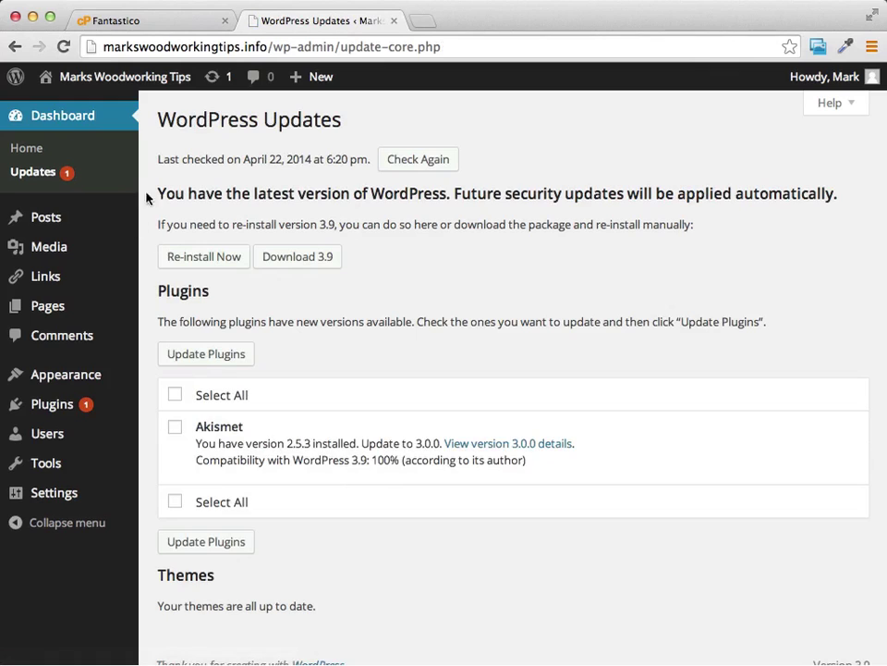
scroll(454, 347, "down", 1)
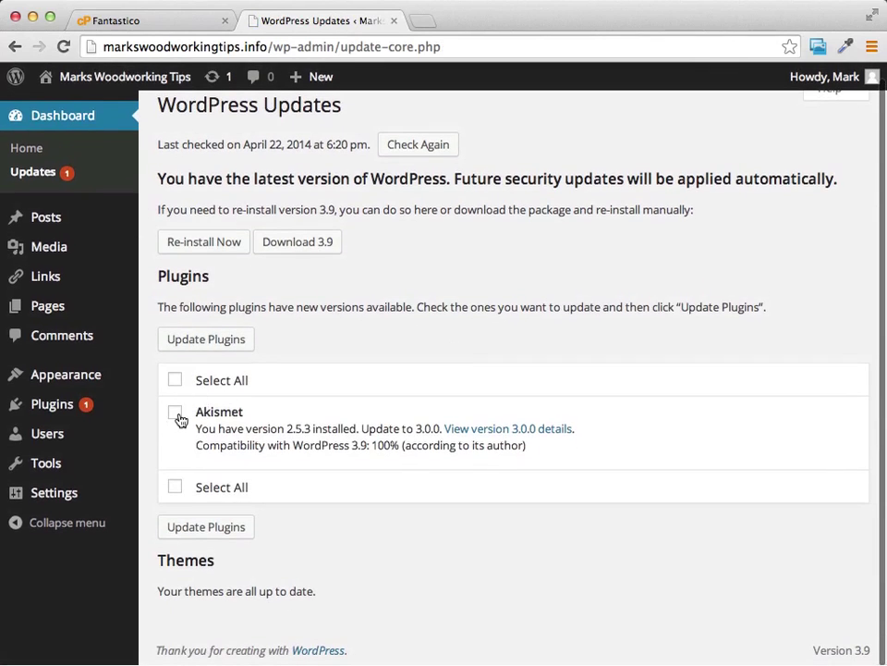
left_click(176, 415)
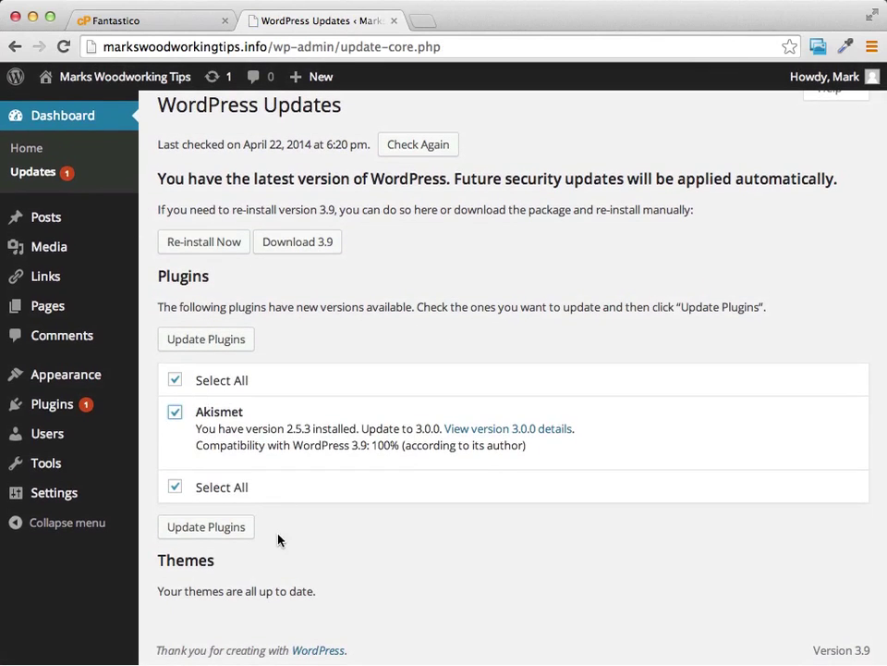
left_click(220, 527)
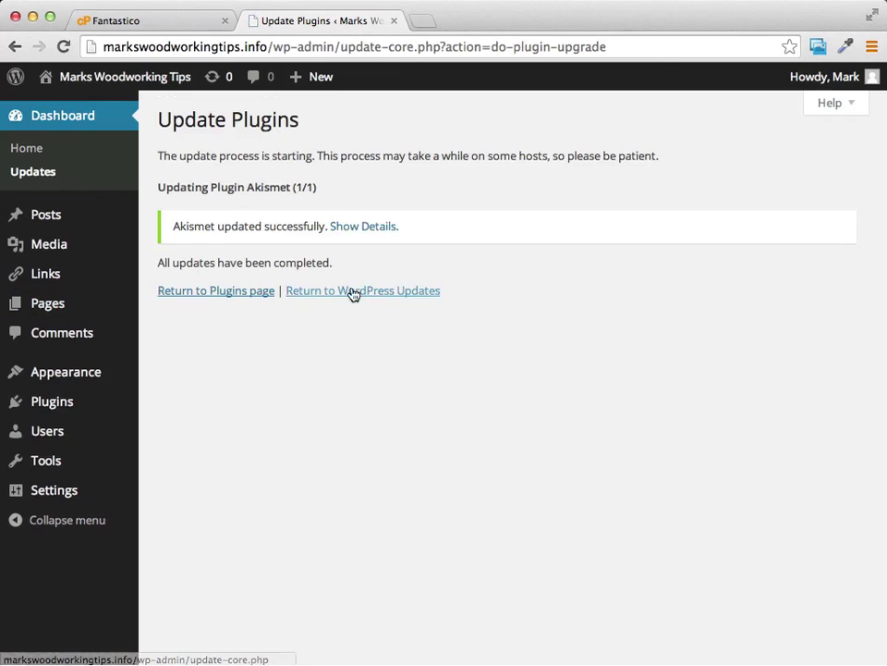
left_click(58, 118)
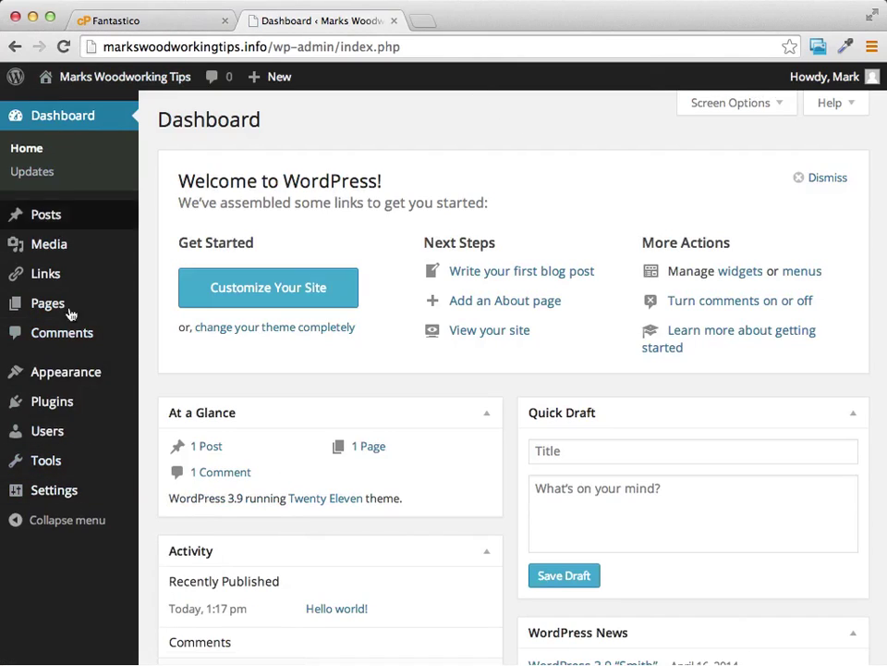
Step: Go to Settings > Permalinks, where the Default ?p=123 URL structure is active
mouse_move(90, 301)
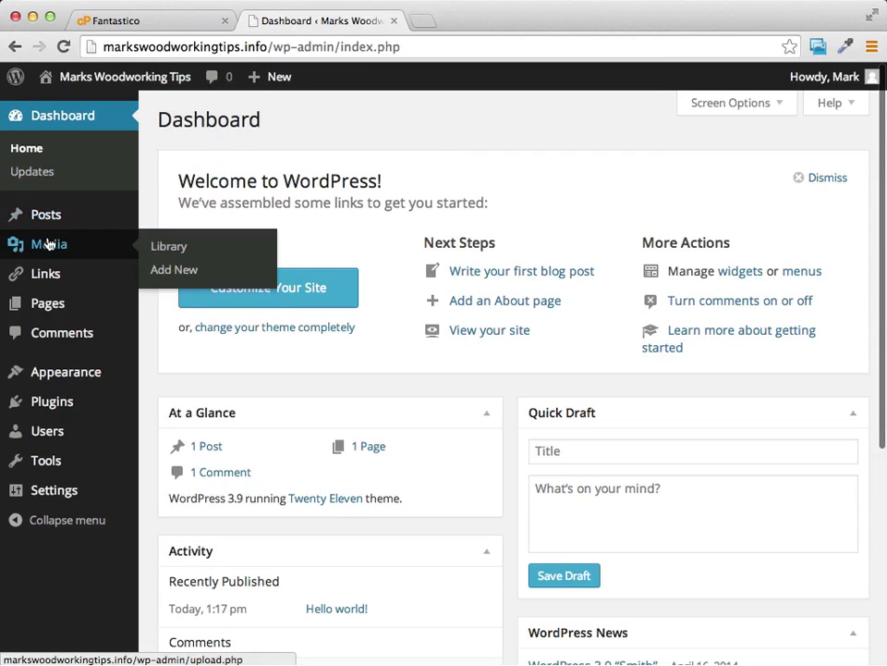
mouse_move(41, 319)
mouse_move(43, 495)
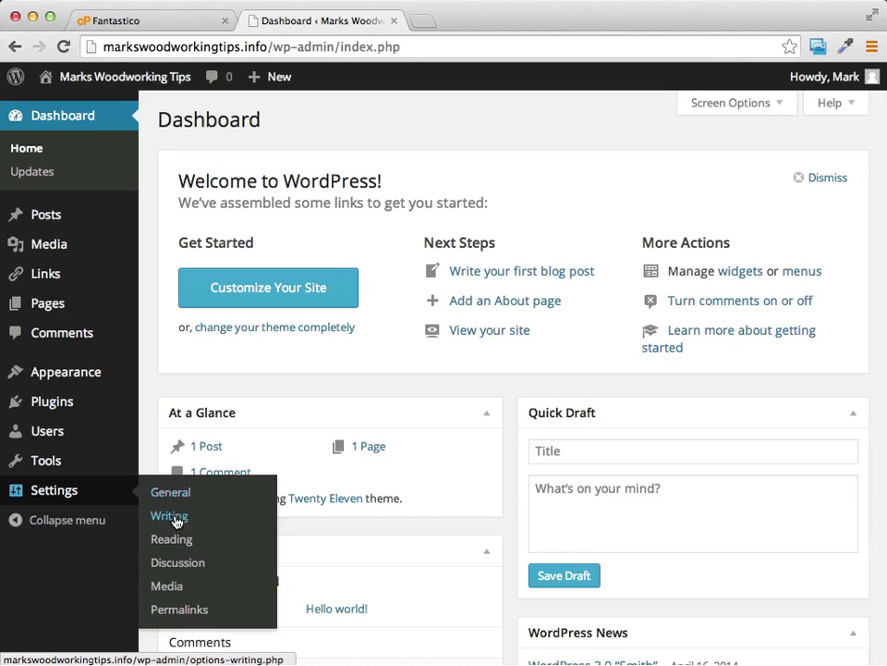
left_click(179, 610)
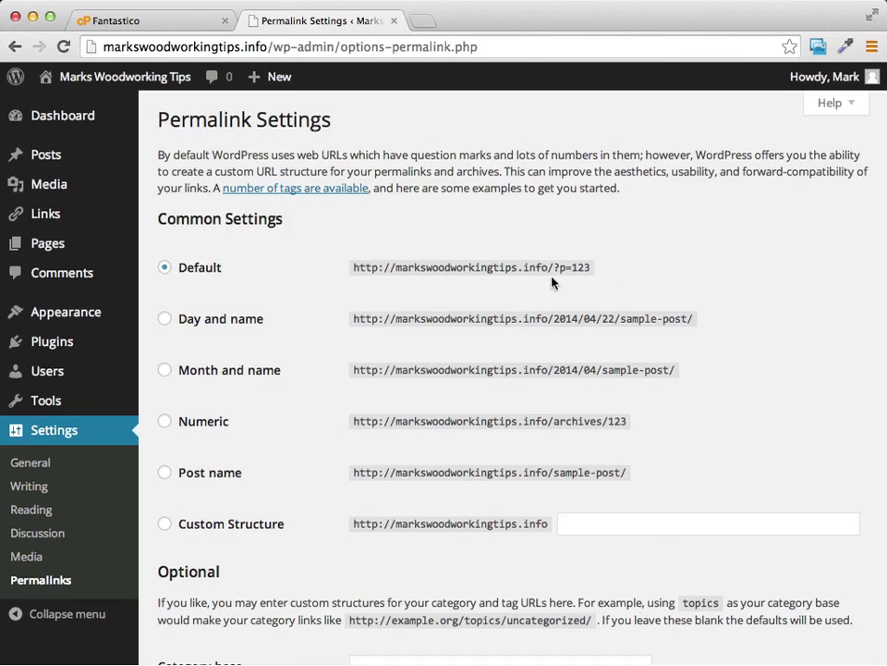
Step: Change permalinks from Default ?p=123 to the Post name /%postname%/ structure and save
left_click_drag(555, 268, 595, 267)
scroll(634, 264, "down", 3)
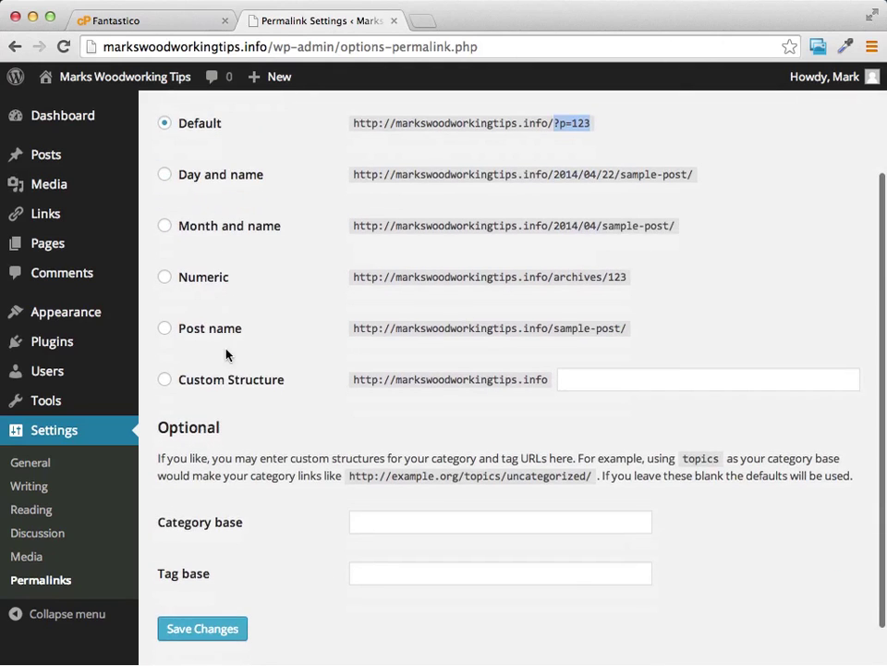
left_click(165, 330)
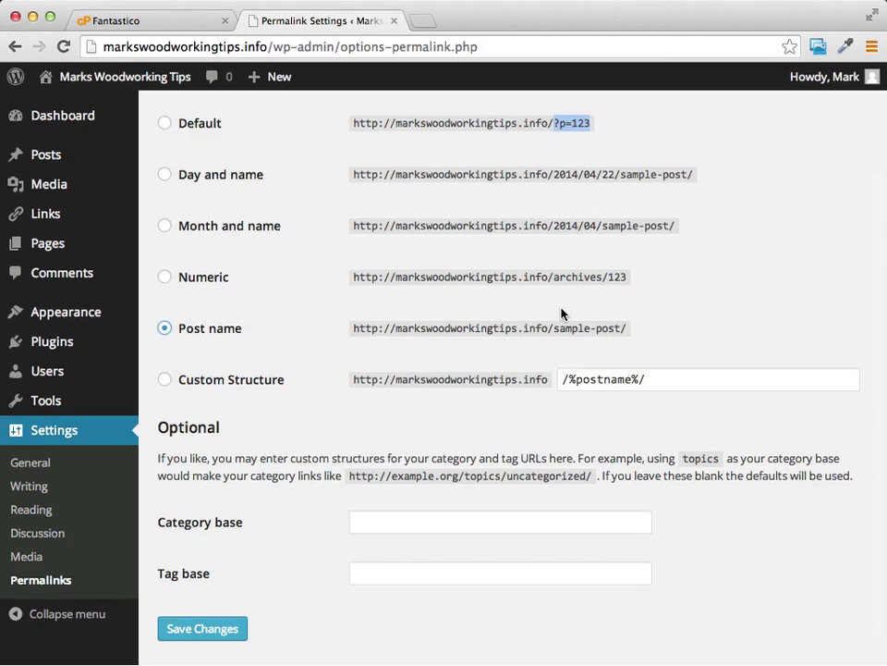
left_click_drag(578, 328, 555, 329)
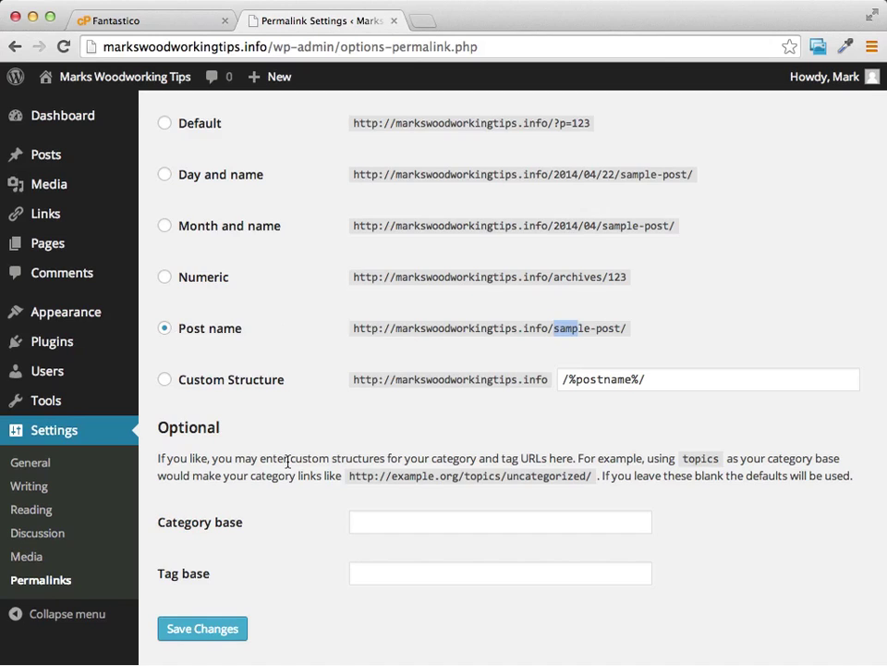
scroll(288, 462, "down", 2)
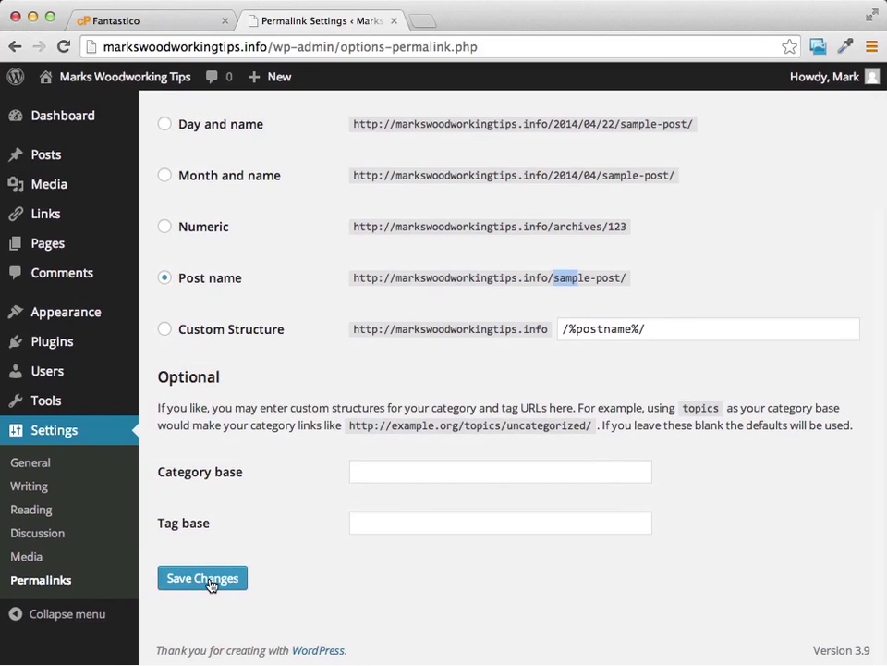
left_click(211, 580)
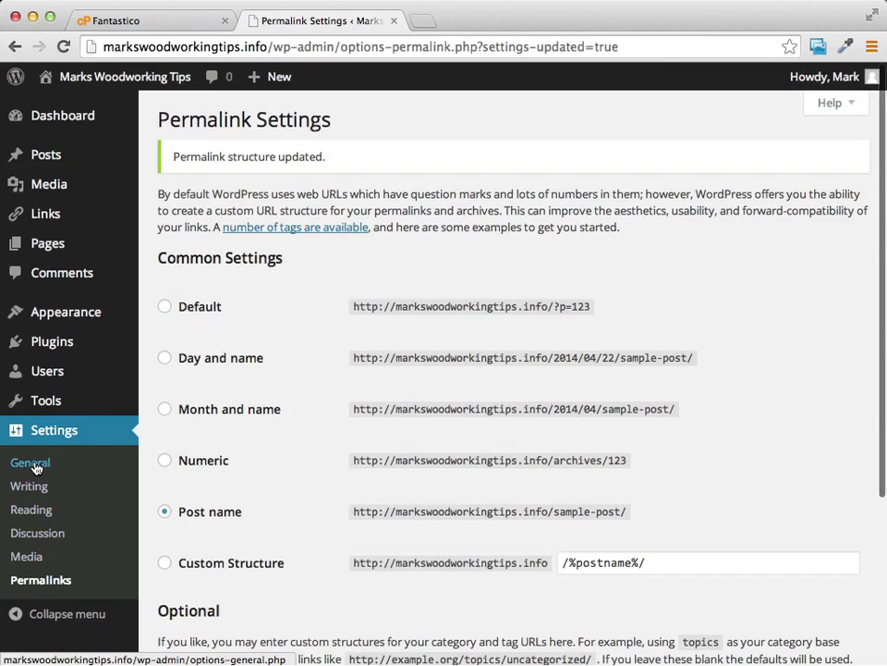
left_click(38, 535)
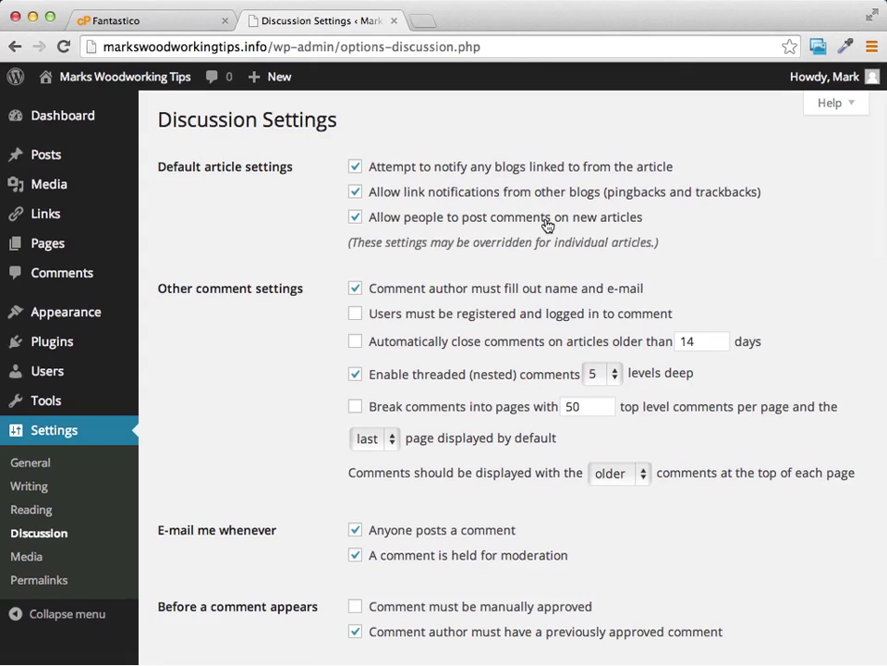
Step: Untick 'Allow people to post comments on new articles' and save the Discussion settings
left_click(356, 219)
scroll(286, 237, "down", 10)
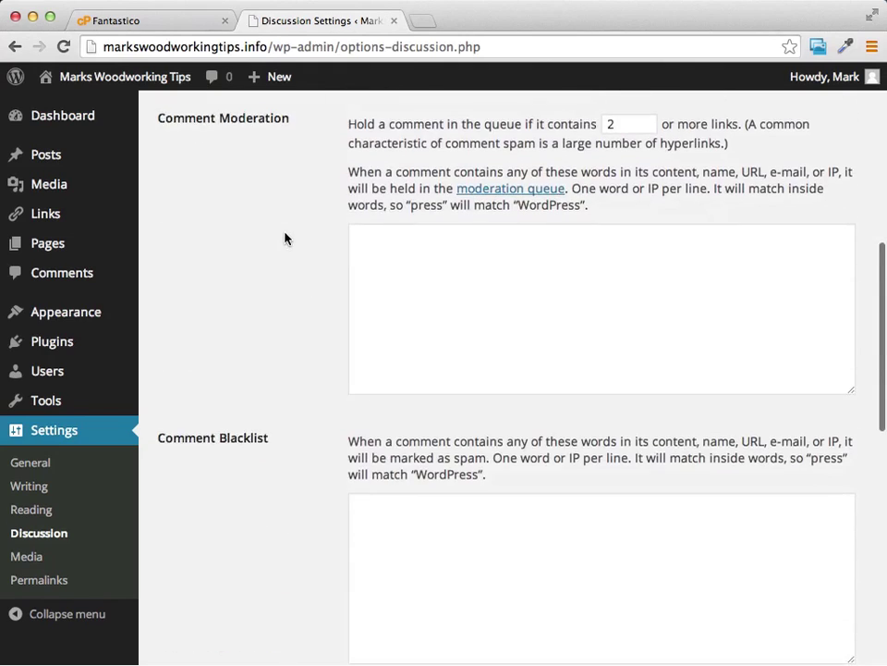
scroll(286, 237, "down", 10)
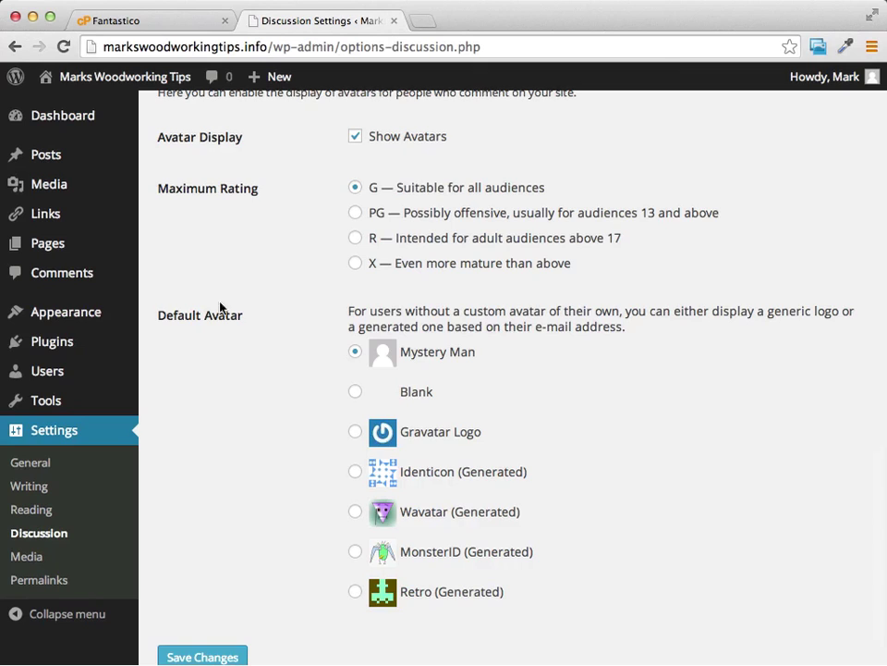
scroll(208, 366, "down", 3)
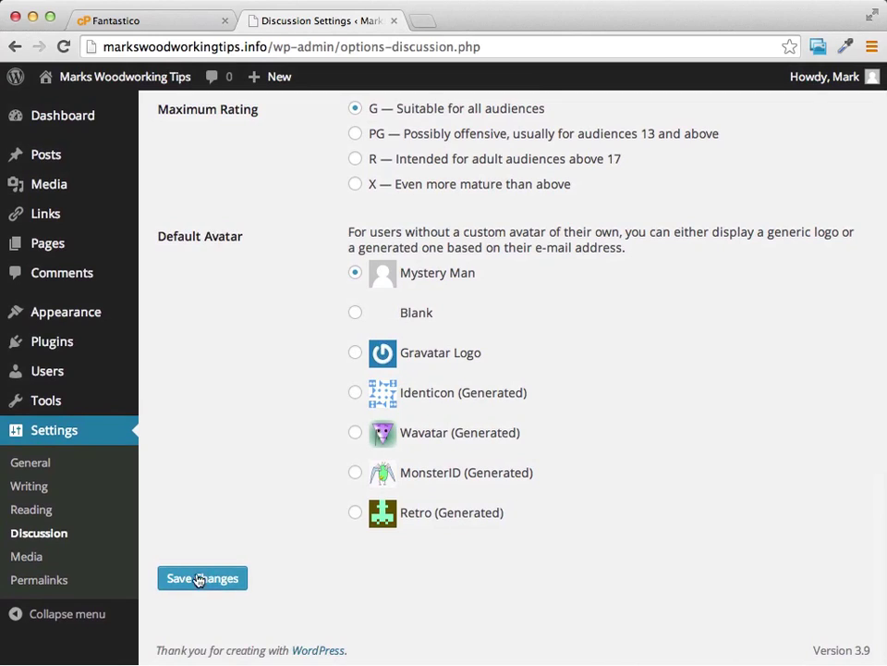
left_click(198, 581)
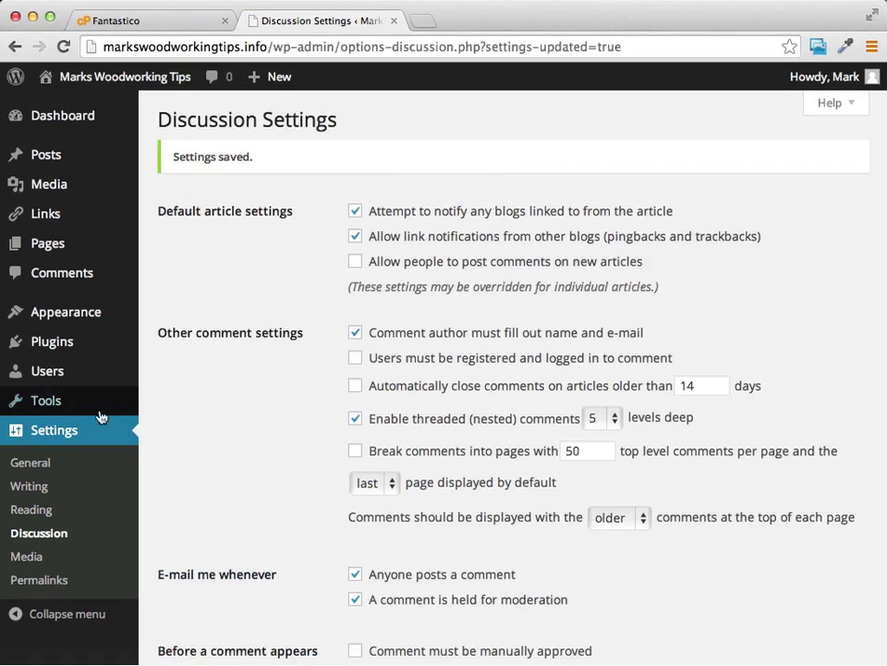
left_click(31, 467)
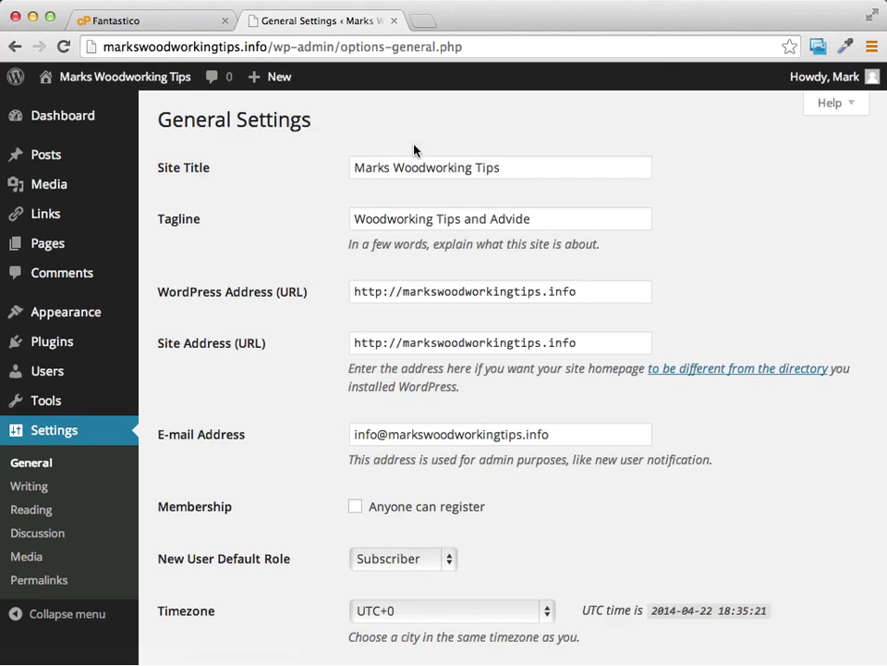
Step: Review the General Settings page, then go to the Posts list holding only 'Hello world!'
scroll(508, 209, "down", 5)
scroll(509, 214, "up", 5)
scroll(529, 234, "down", 10)
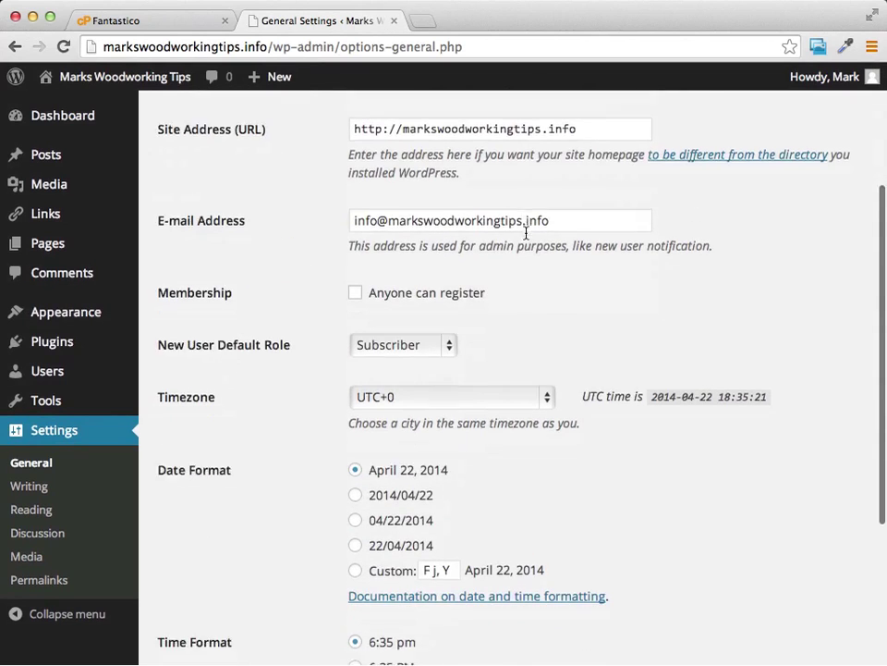
scroll(526, 237, "up", 2)
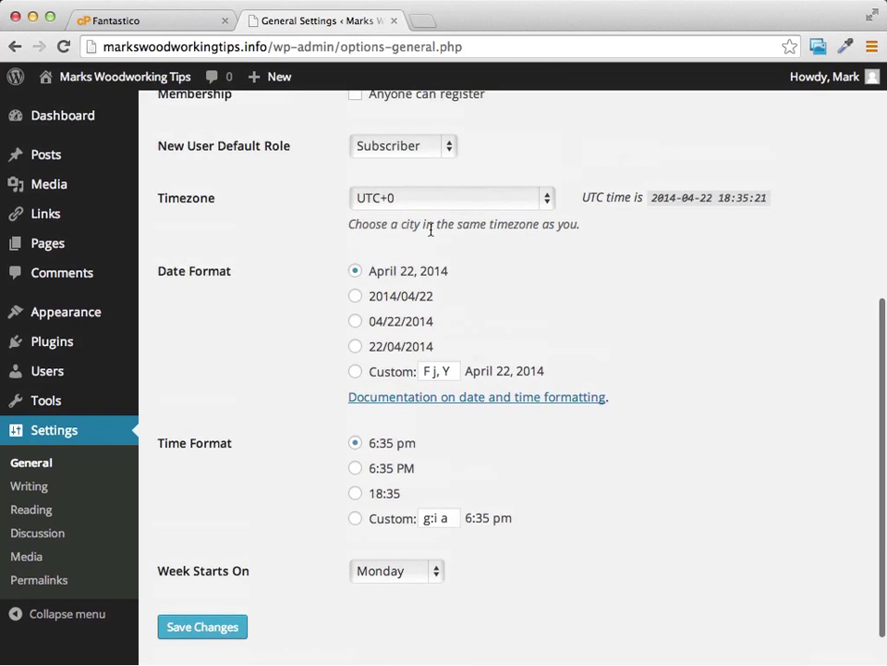
scroll(388, 229, "up", 4)
scroll(471, 335, "down", 2)
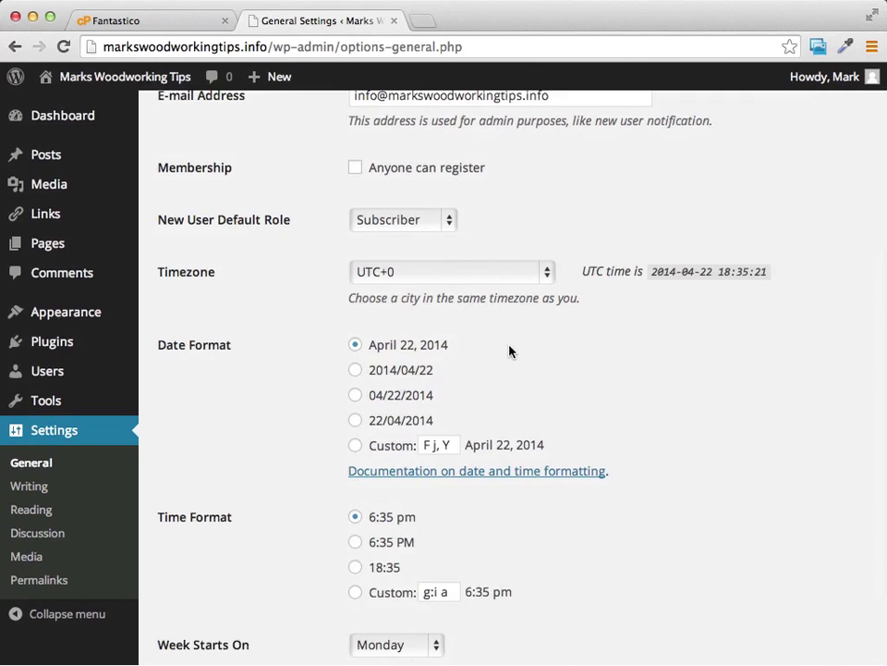
scroll(510, 351, "down", 1)
scroll(564, 405, "down", 3)
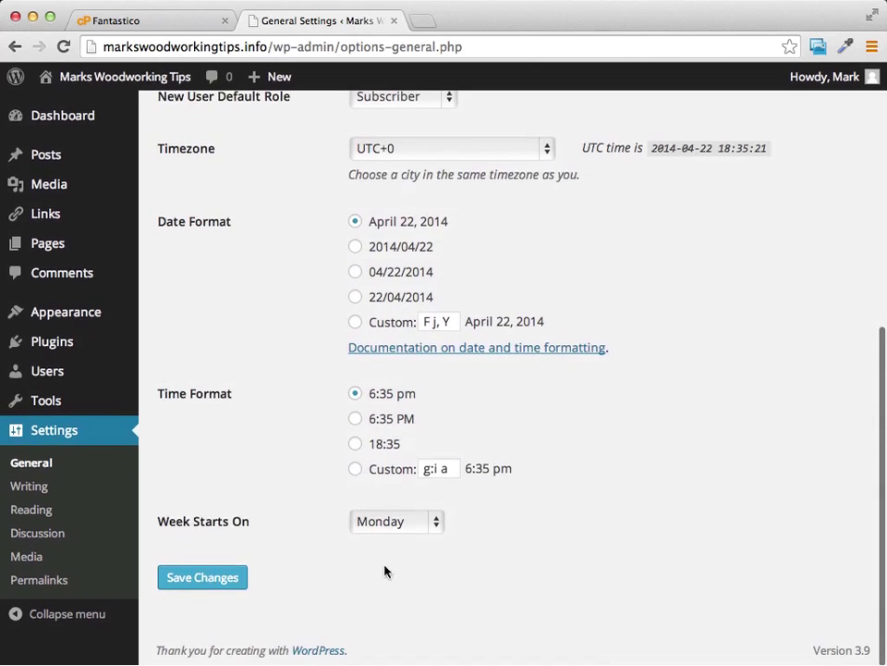
scroll(271, 566, "up", 2)
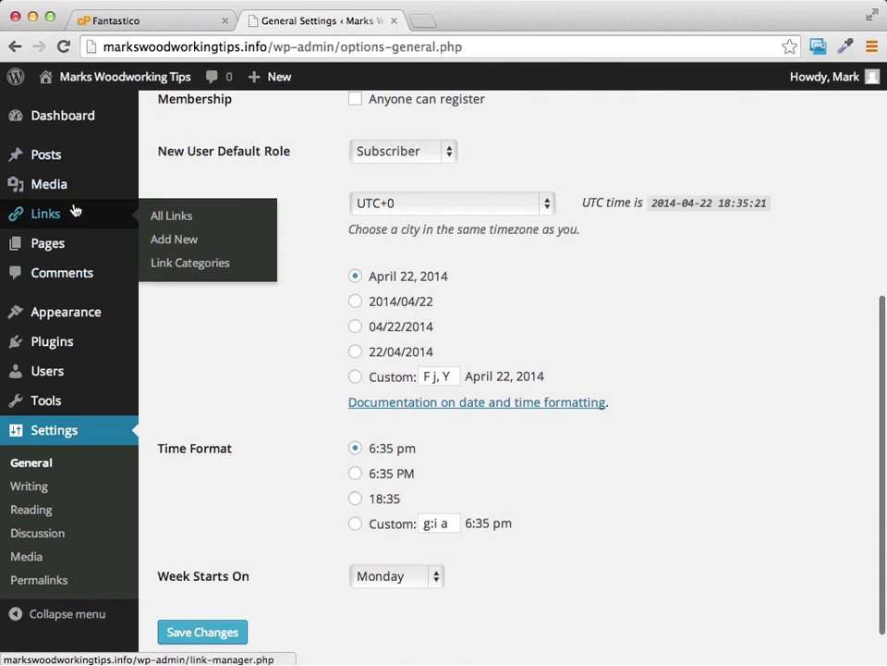
scroll(74, 185, "up", 3)
left_click(43, 155)
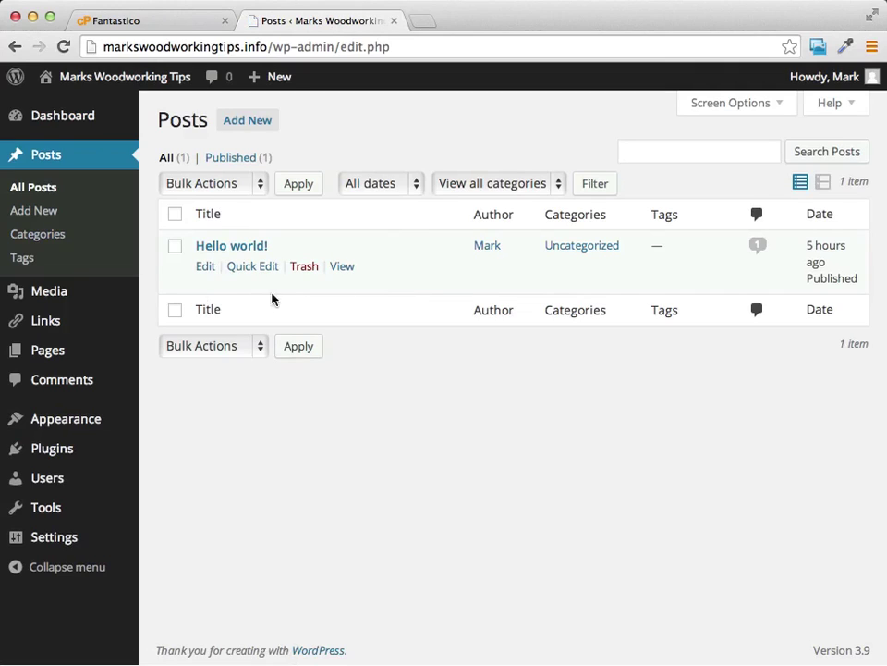
Step: Move the 'Hello world!' post to the Trash
left_click(175, 251)
left_click(234, 185)
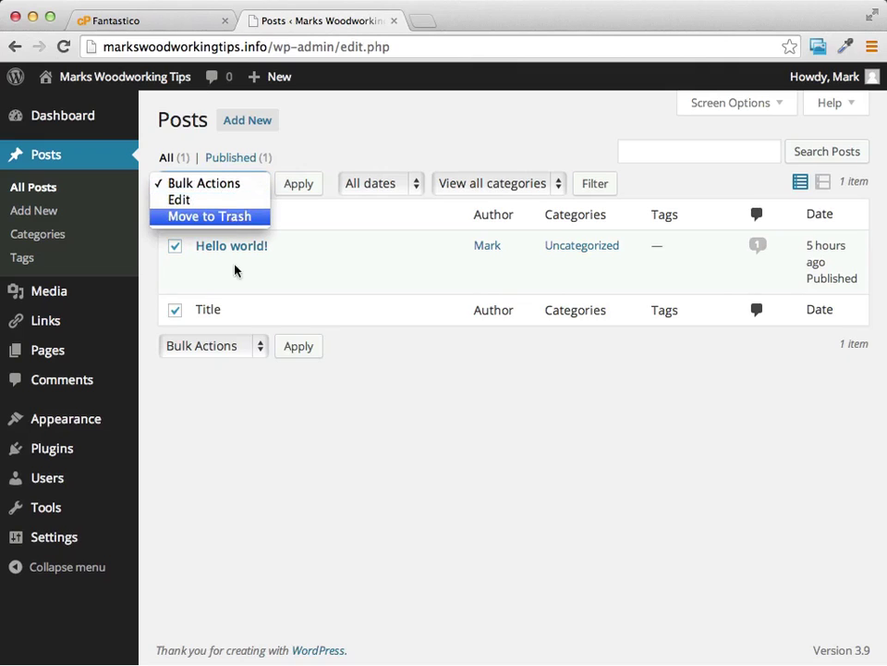
left_click(175, 250)
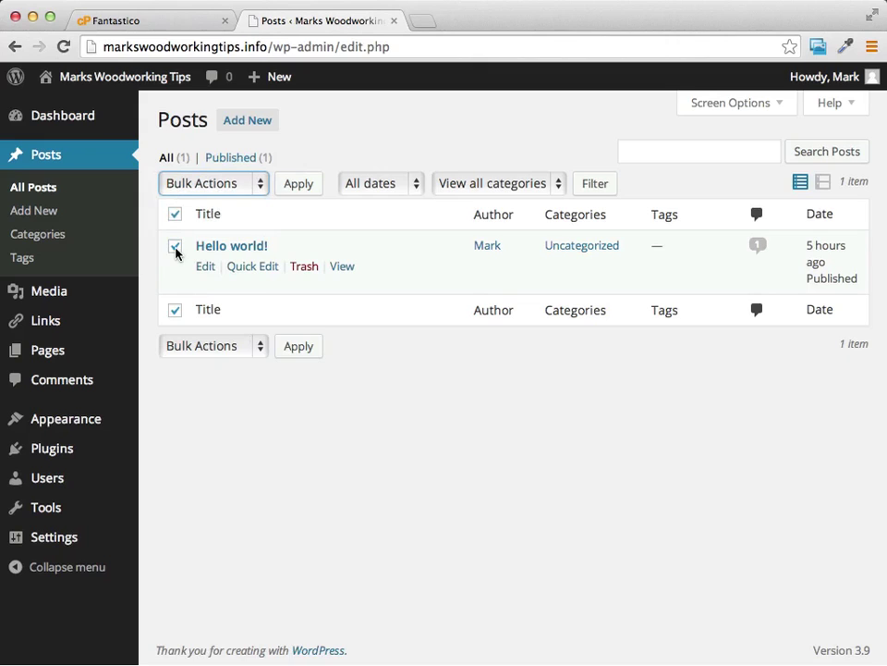
left_click(304, 267)
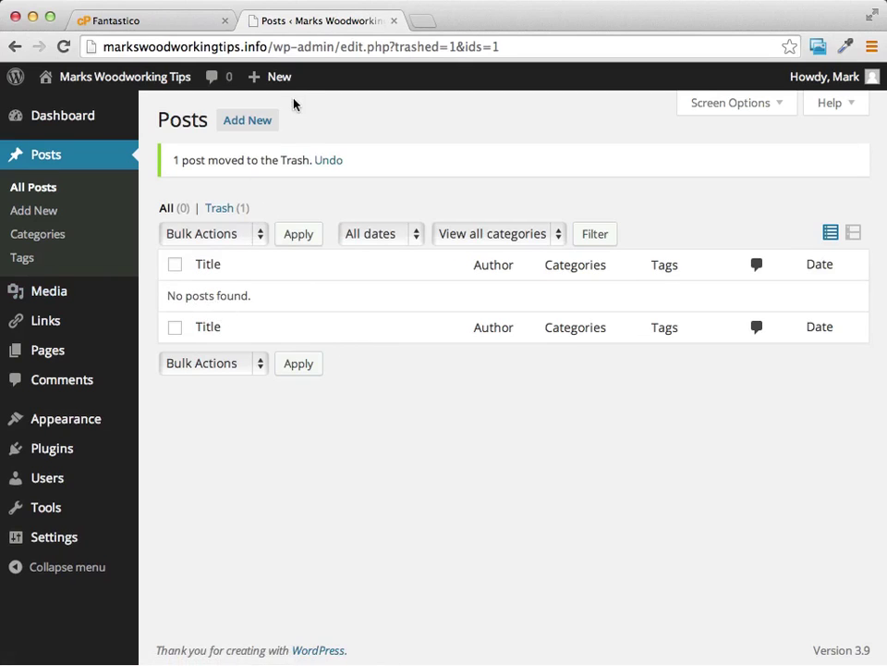
left_click(257, 129)
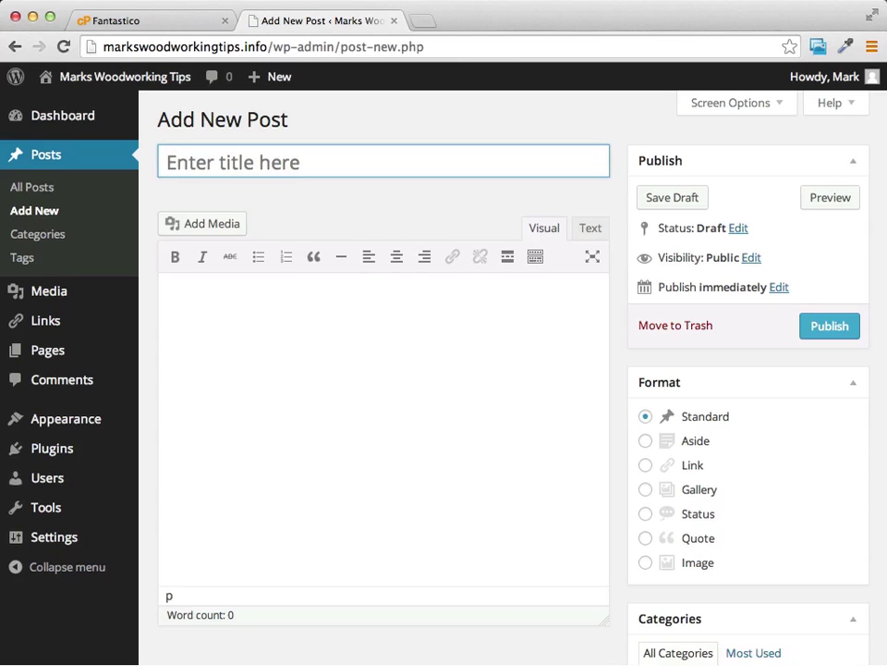
Step: In the TextEdit article file, copy the title line 'How To Get Started Building Woodworking Crafts'
key("super+Tab")
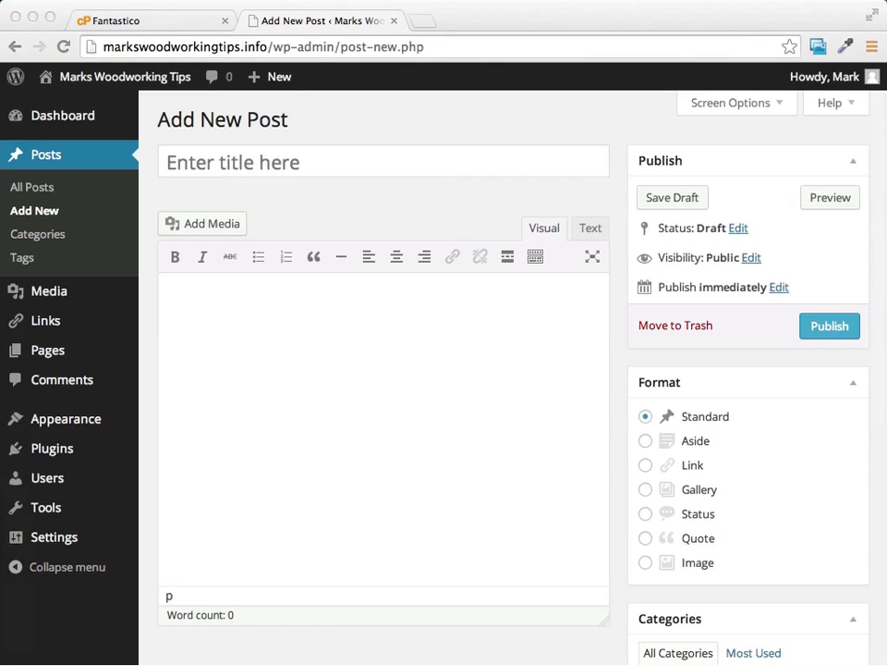
left_click_drag(0, 158, 521, 189)
scroll(519, 294, "down", 5)
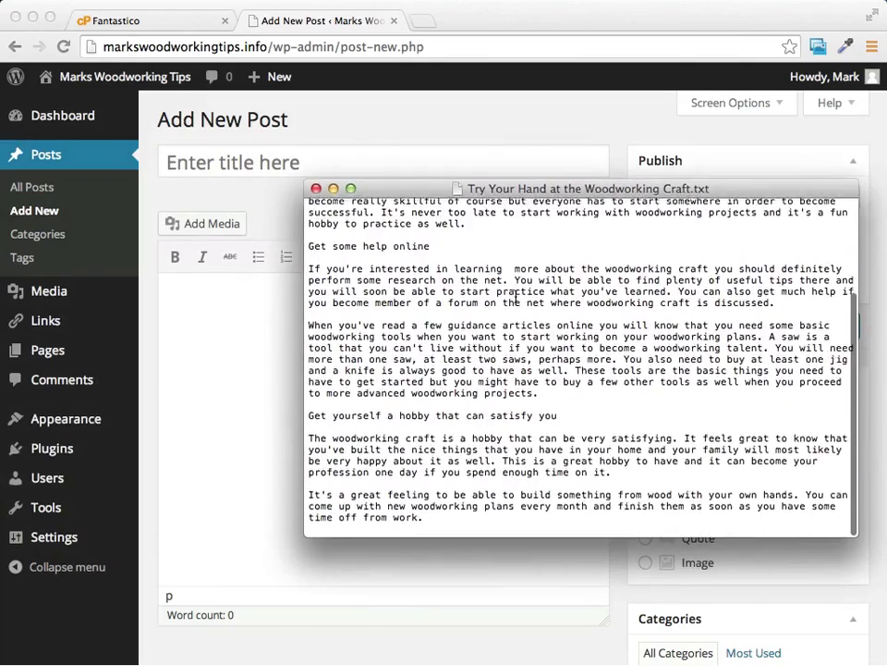
scroll(386, 204, "up", 5)
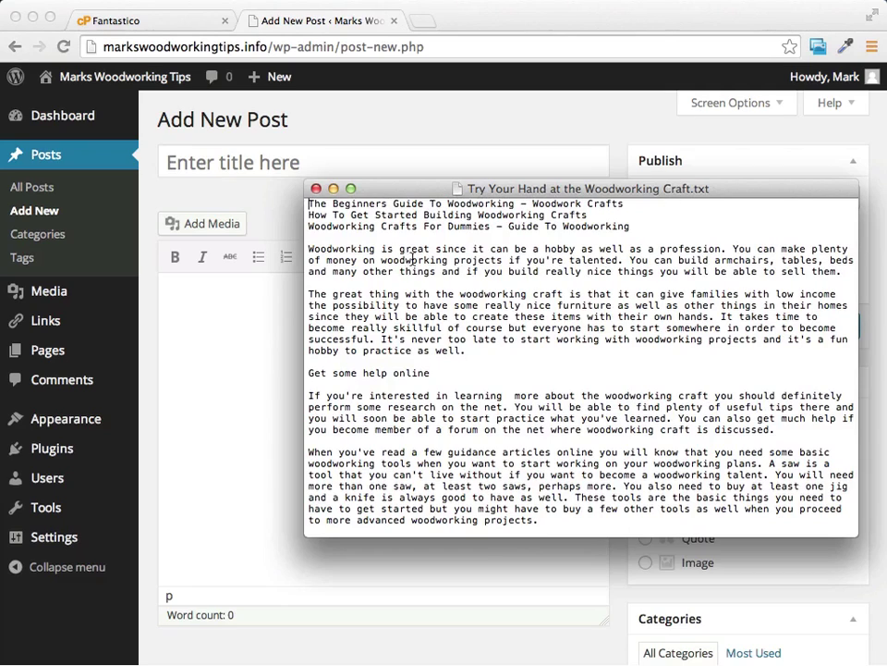
left_click_drag(632, 226, 296, 209)
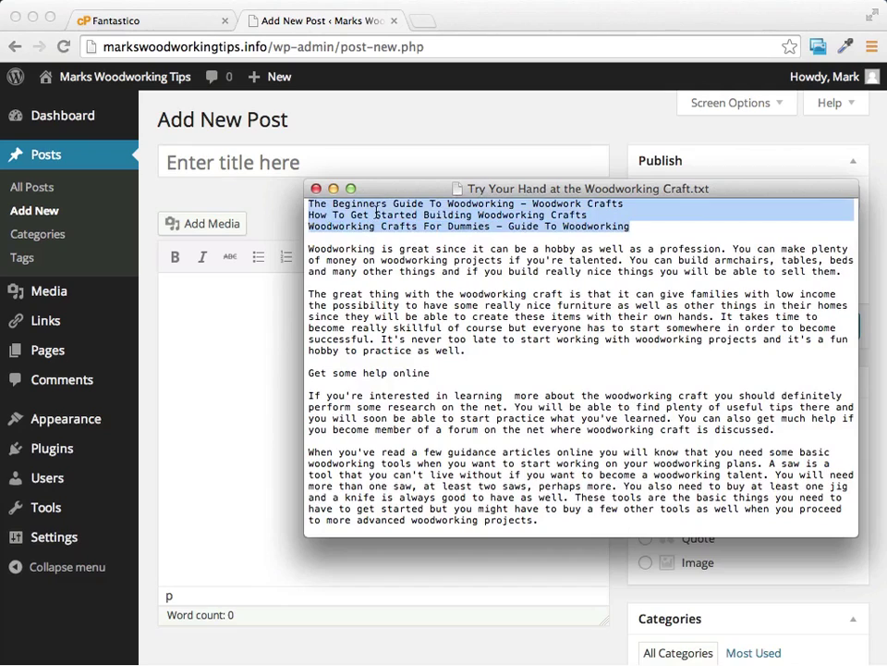
left_click(408, 217)
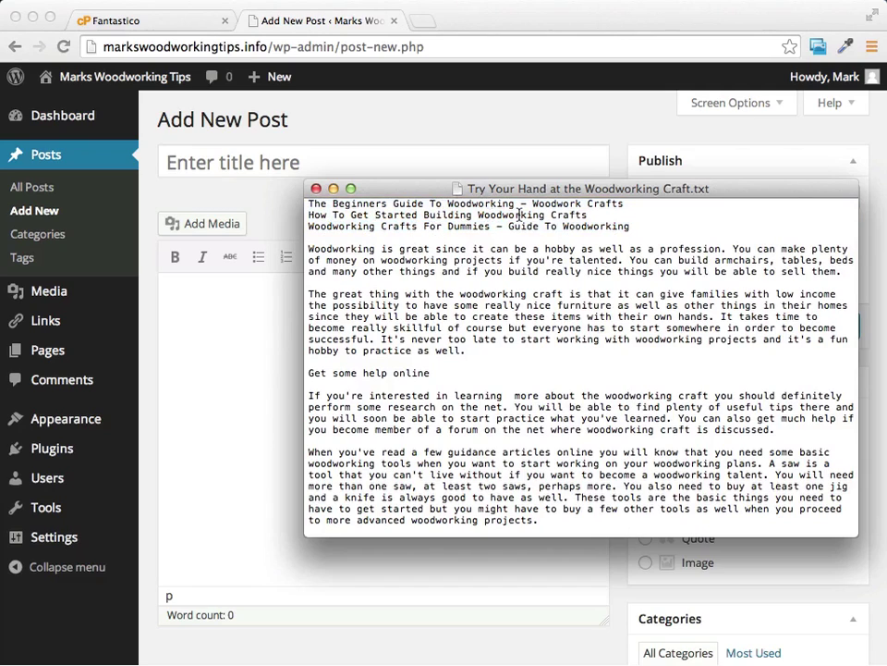
left_click(374, 215)
left_click_drag(309, 214, 594, 218)
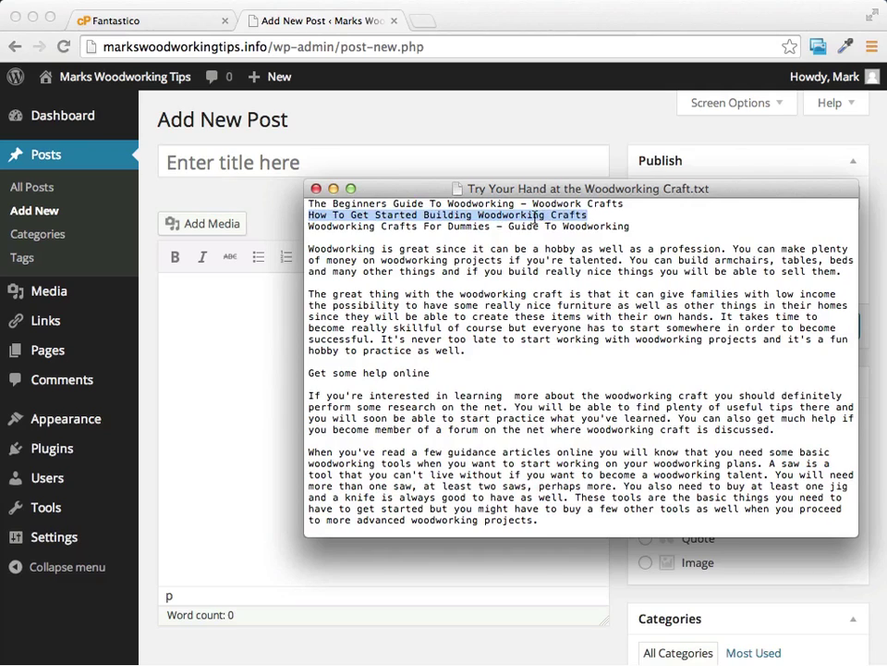
right_click(535, 222)
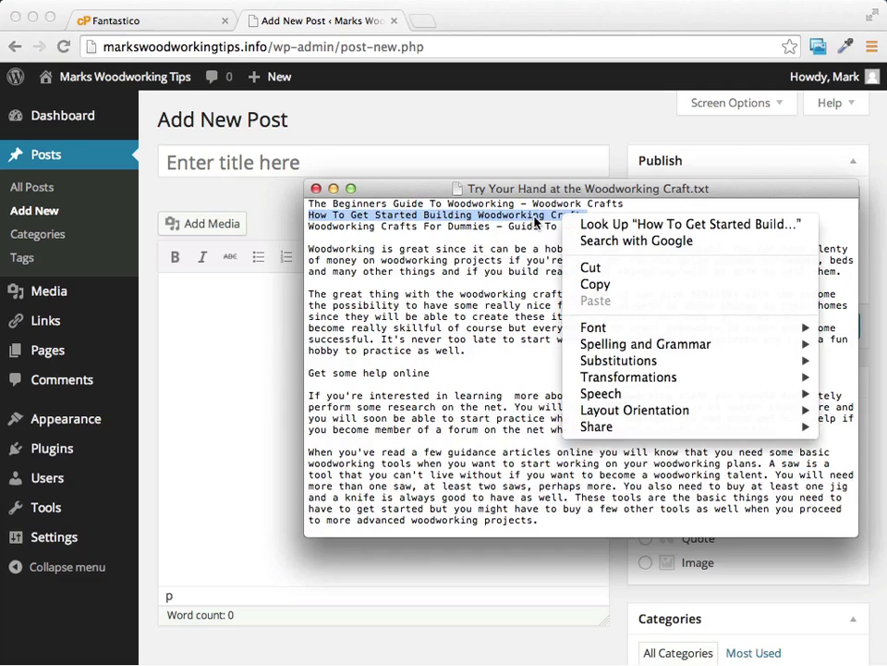
left_click(670, 283)
Step: Paste the copied line as the post title and edit it to 'How To Get Started with Woodworking'
left_click(286, 176)
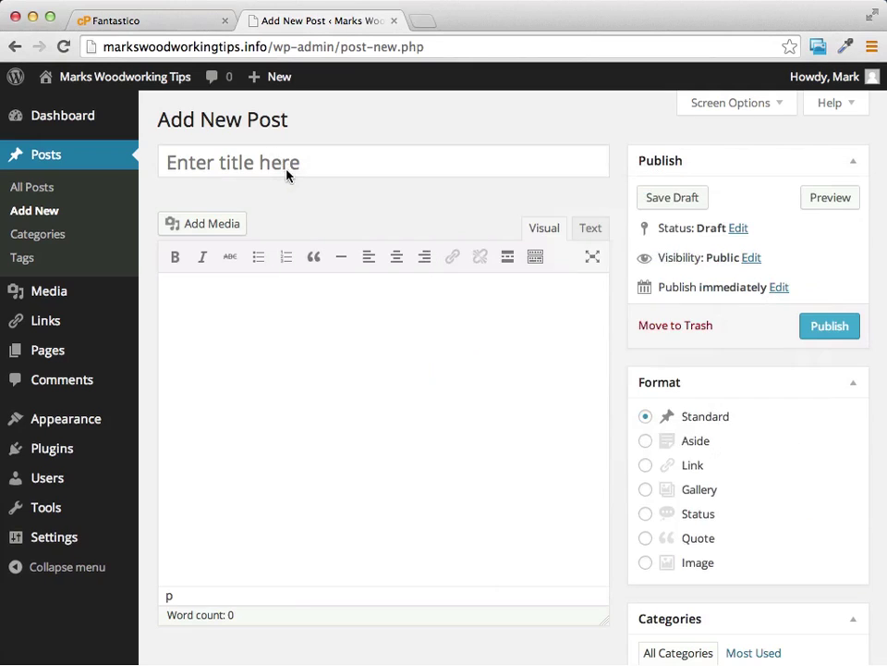
left_click(293, 165)
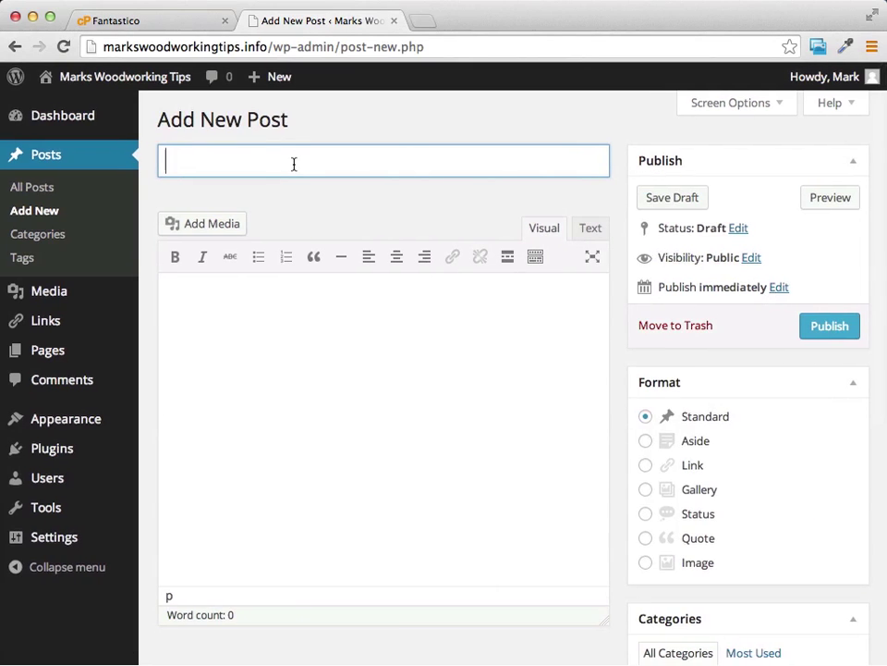
key("super+v")
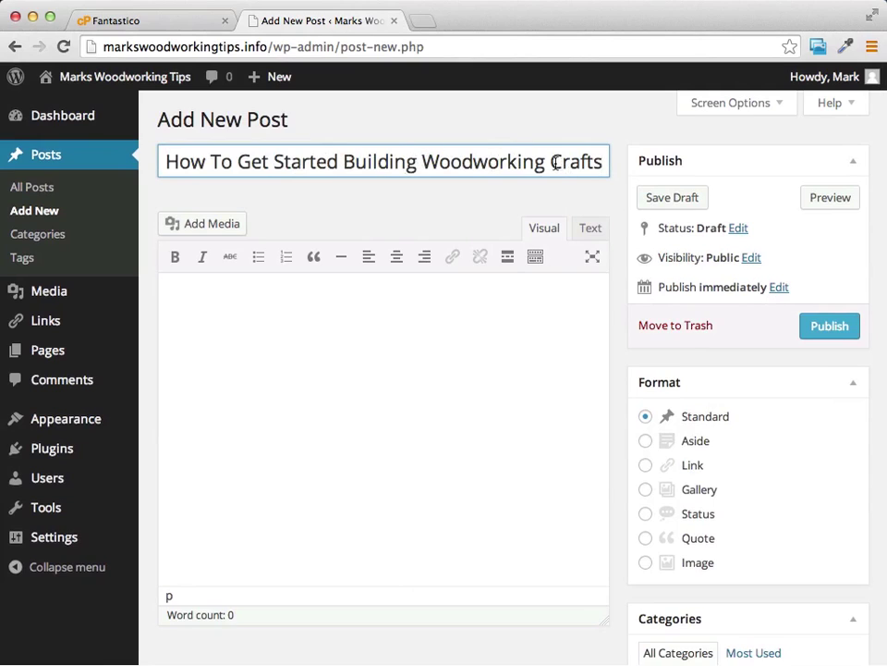
left_click_drag(552, 162, 605, 165)
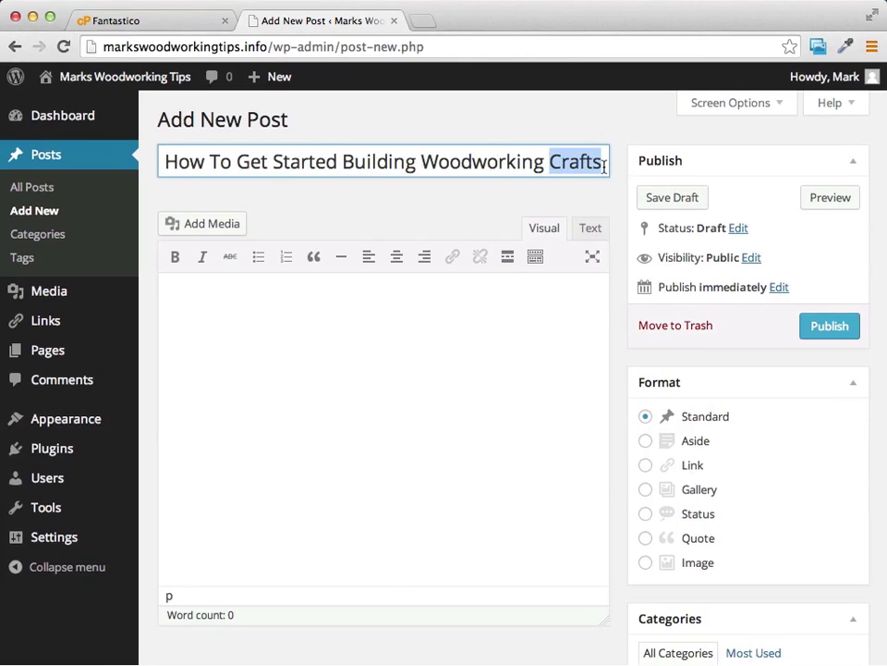
key("BackSpace")
left_click(394, 163)
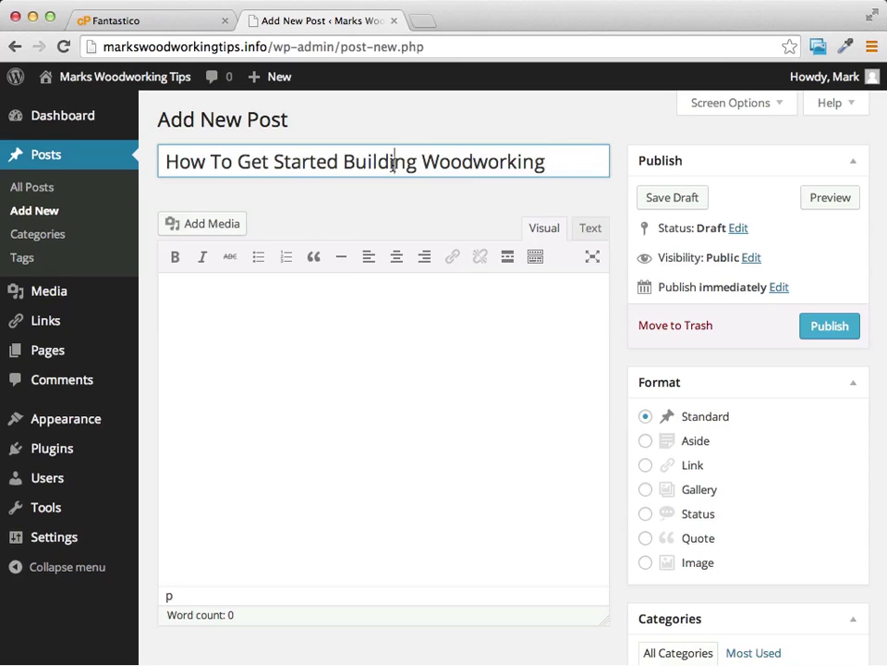
double_click(393, 164)
type("with")
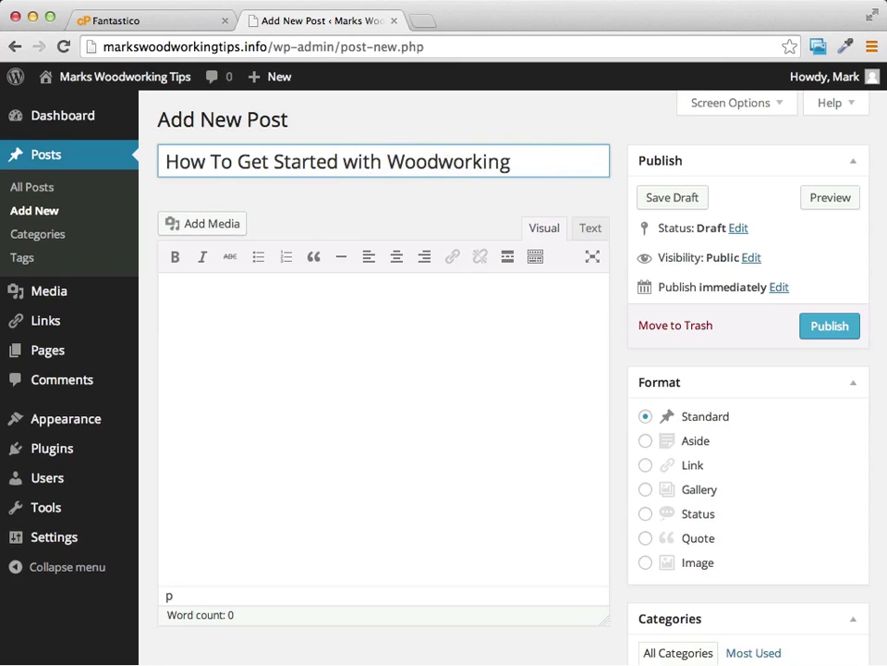
Step: Copy the full woodworking article from TextEdit and paste it into the post body
key("super+Tab")
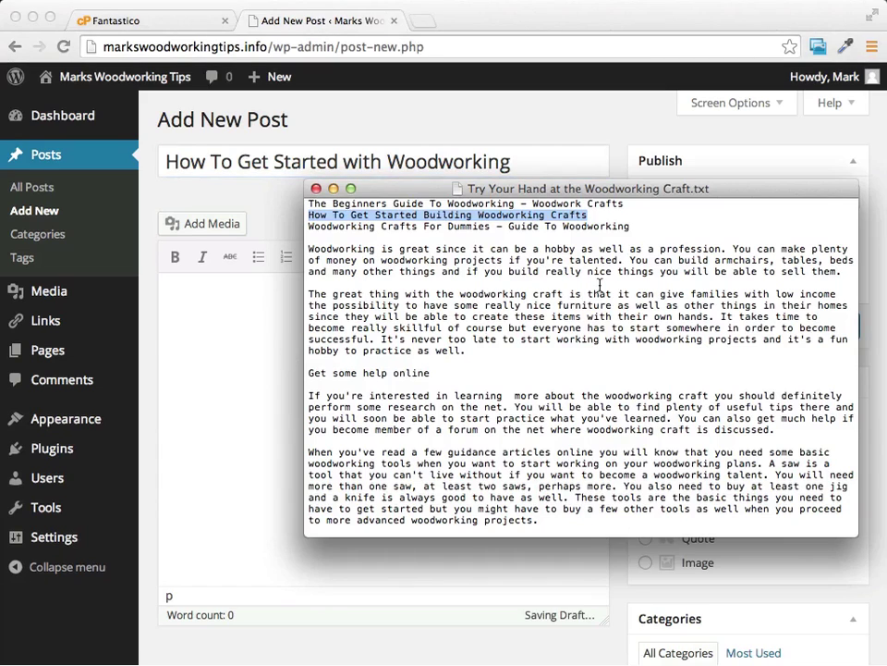
left_click(600, 284)
left_click_drag(309, 249, 446, 537)
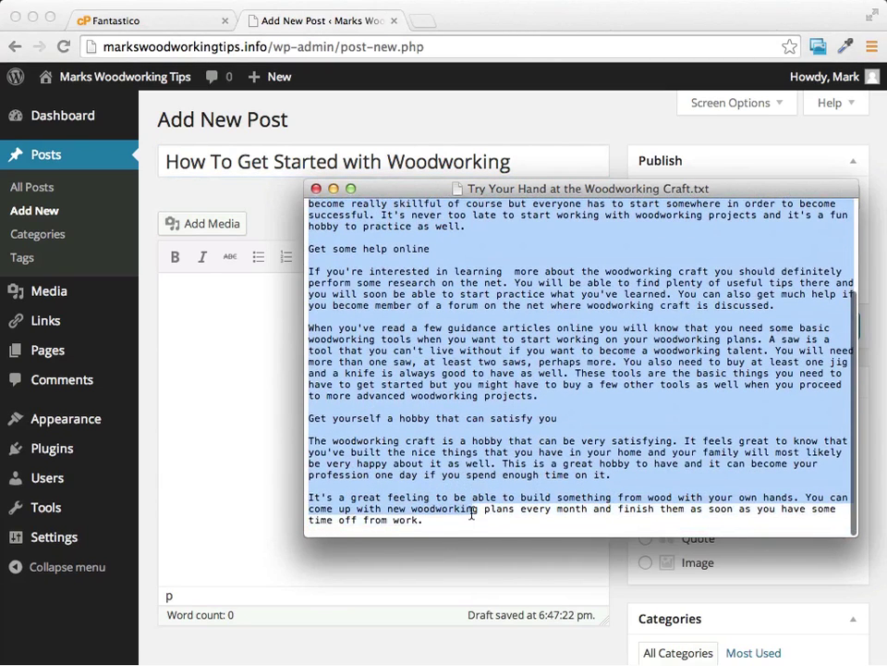
right_click(468, 436)
left_click(514, 467)
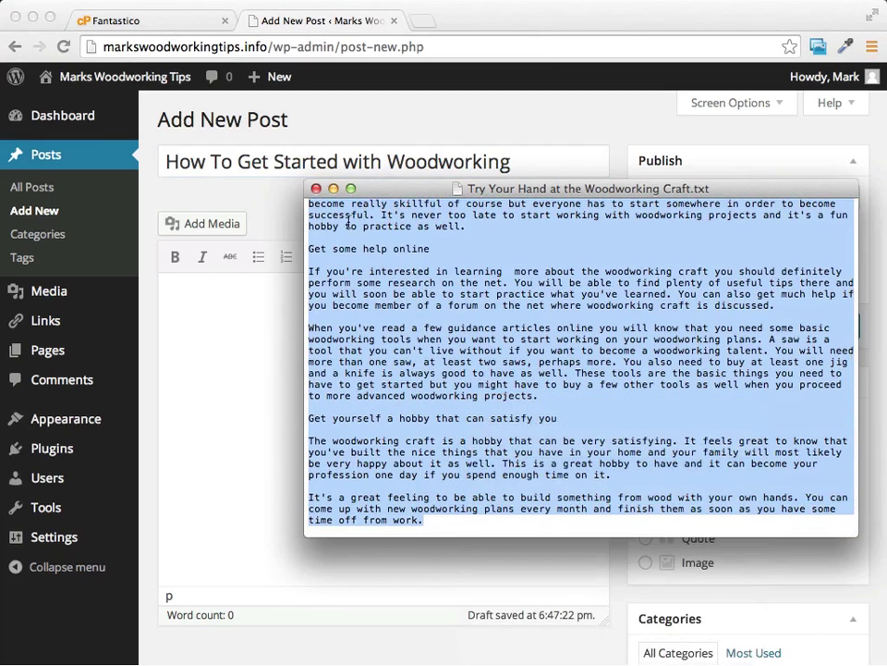
left_click(234, 307)
left_click(268, 317)
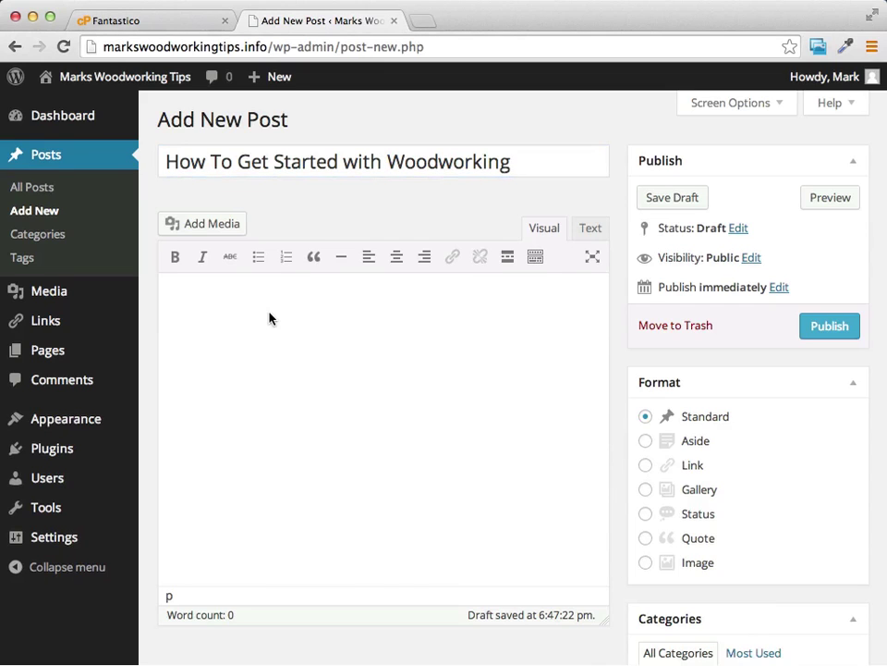
key("super+v")
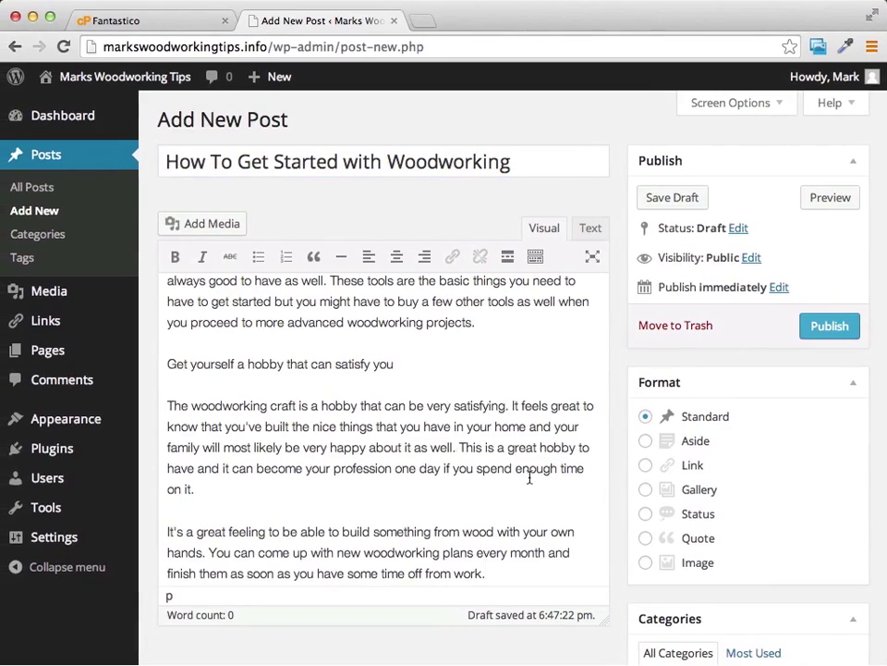
Step: Publish the 'How To Get Started with Woodworking' post
scroll(530, 478, "up", 15)
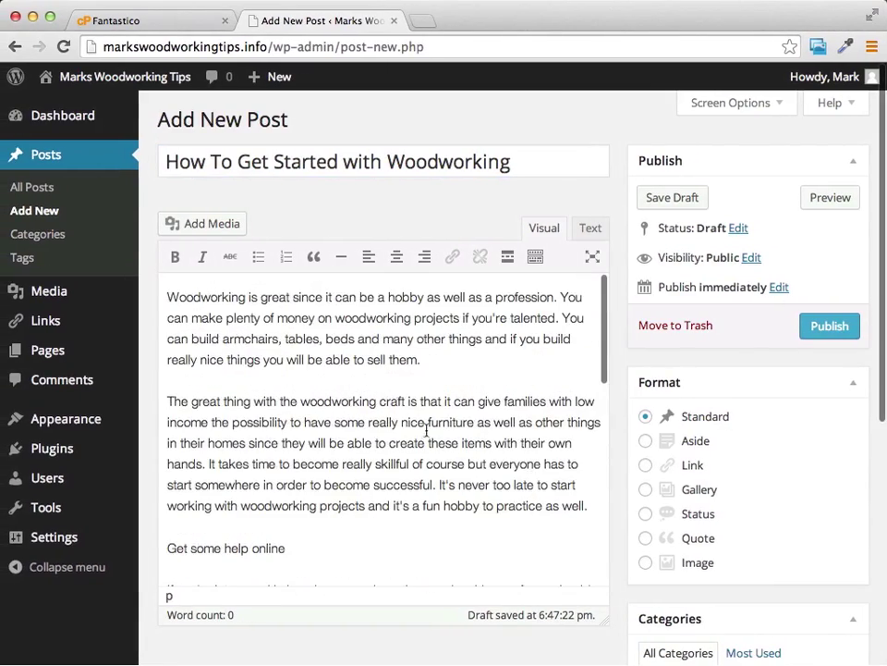
scroll(462, 376, "down", 2)
scroll(285, 317, "up", 2)
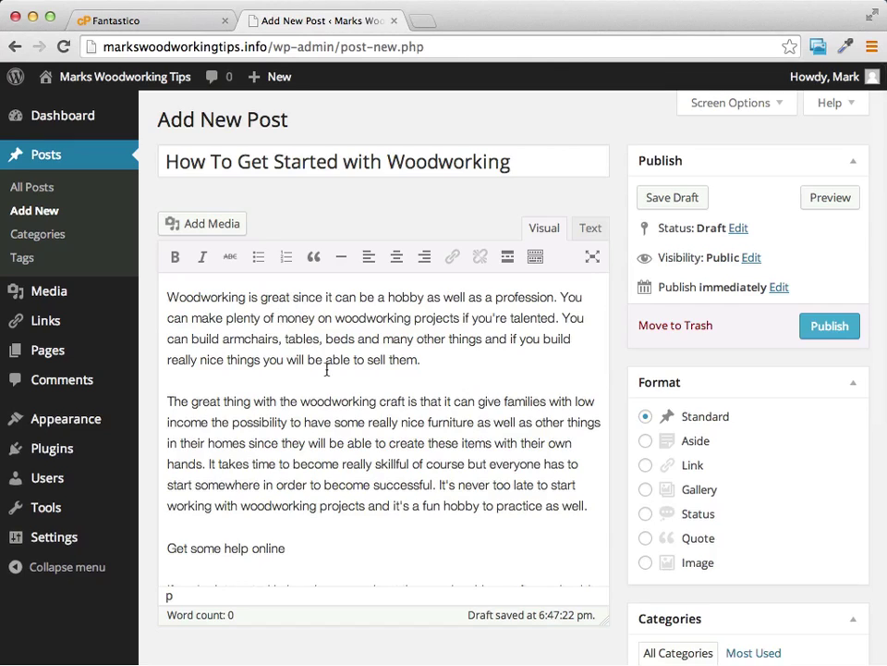
left_click(832, 328)
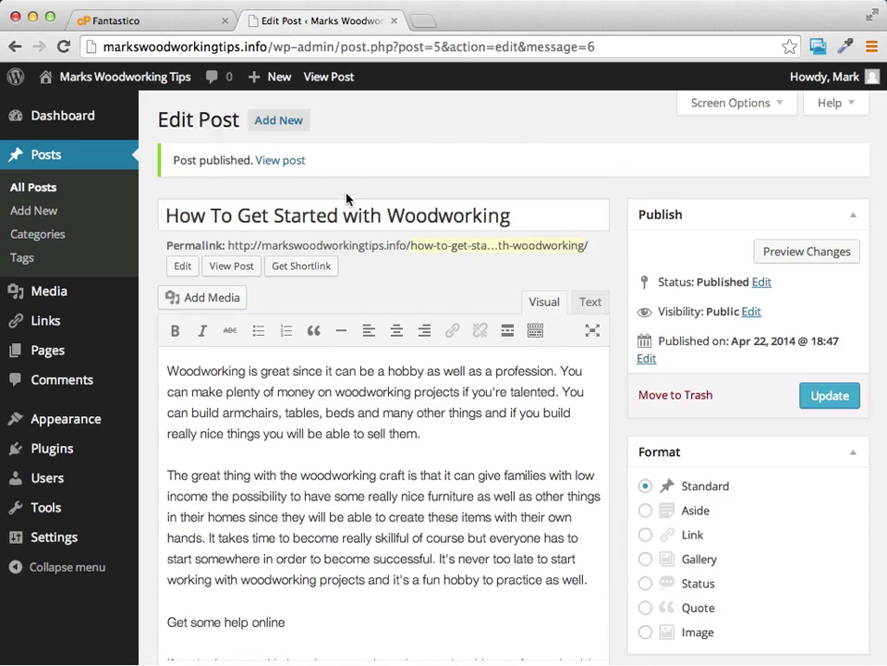
Step: Open the live post at /how-to-get-started-with-woodworking/ in a new tab and read through the article
right_click(290, 165)
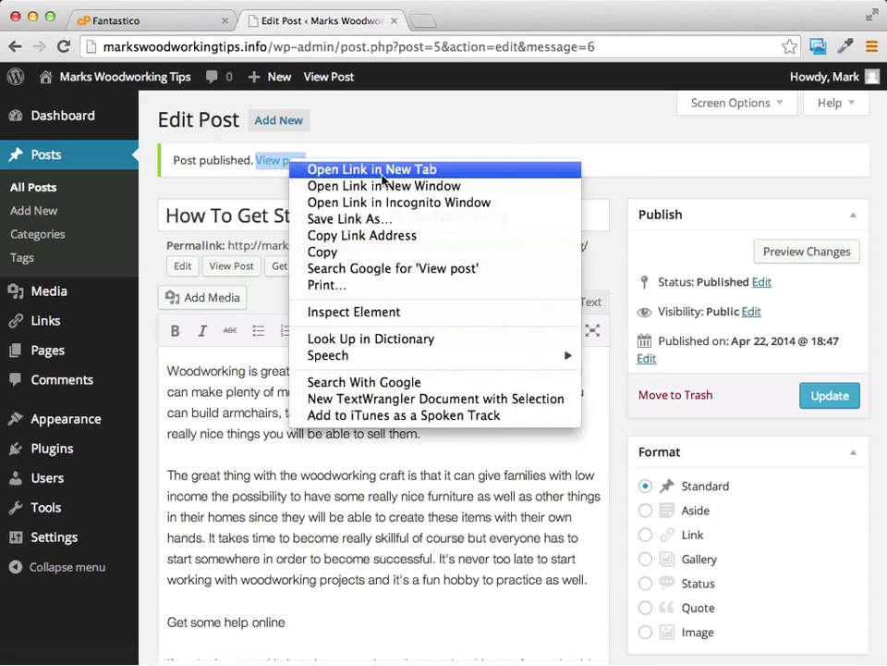
left_click(383, 172)
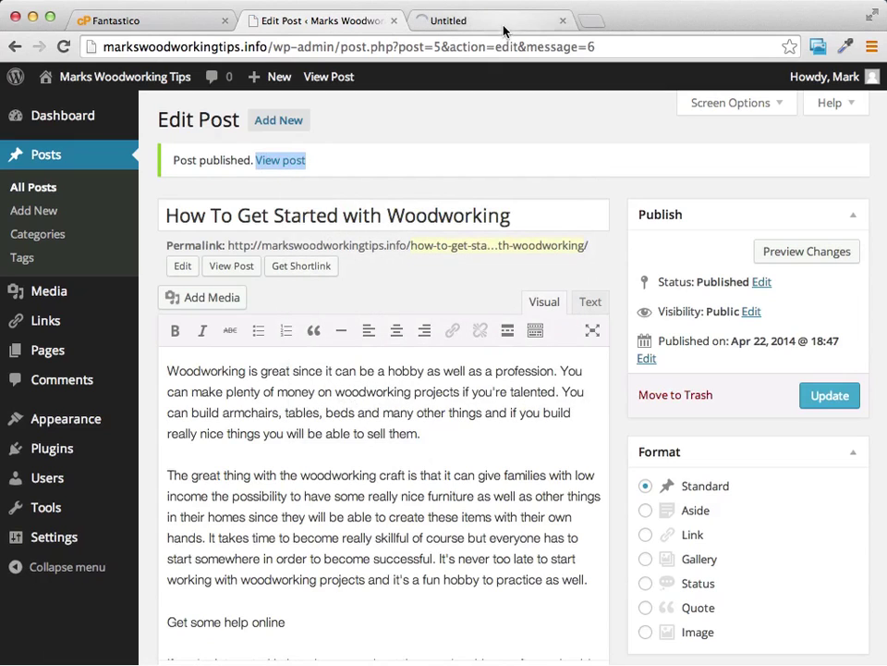
left_click(503, 23)
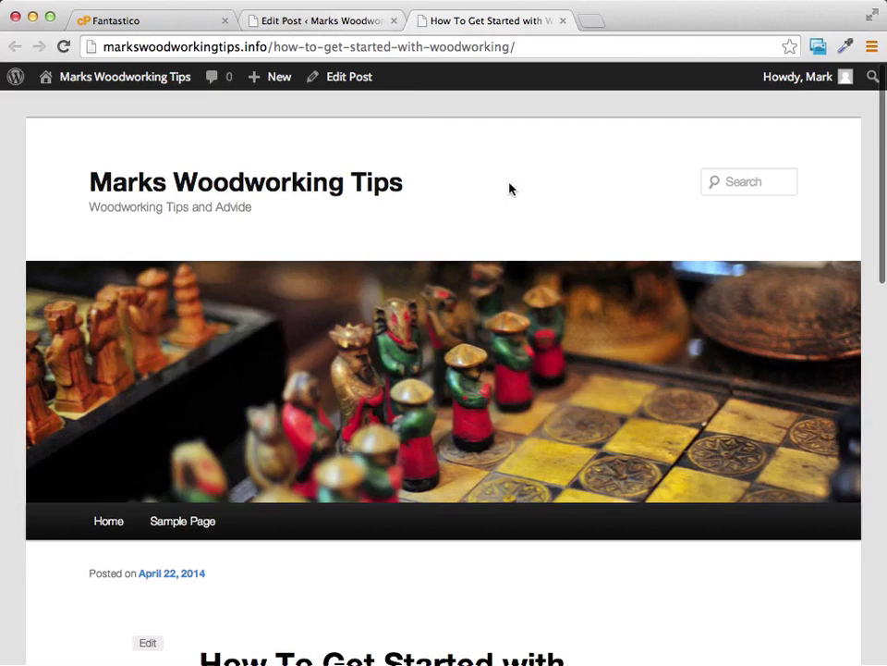
scroll(557, 204, "down", 1)
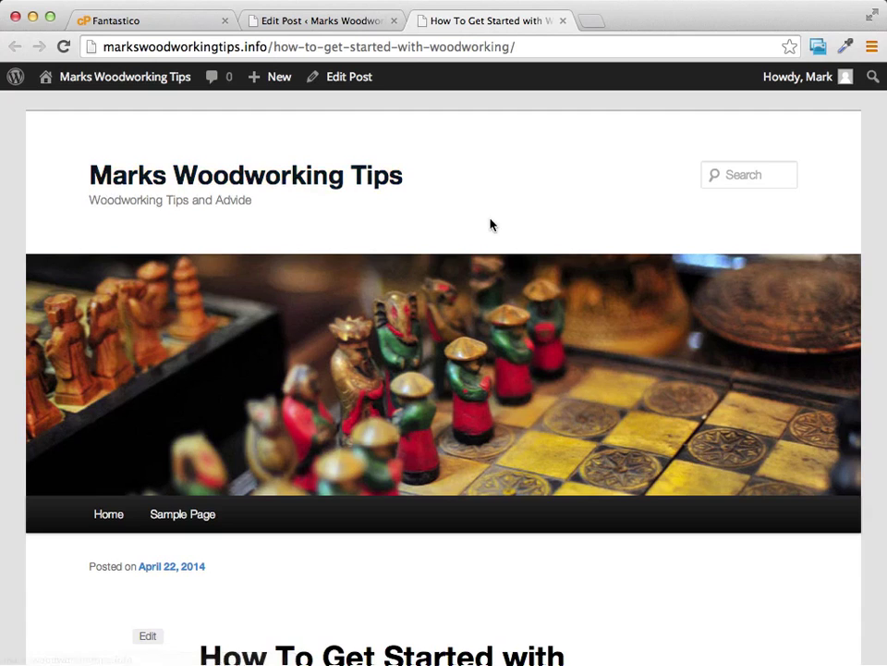
scroll(651, 204, "down", 5)
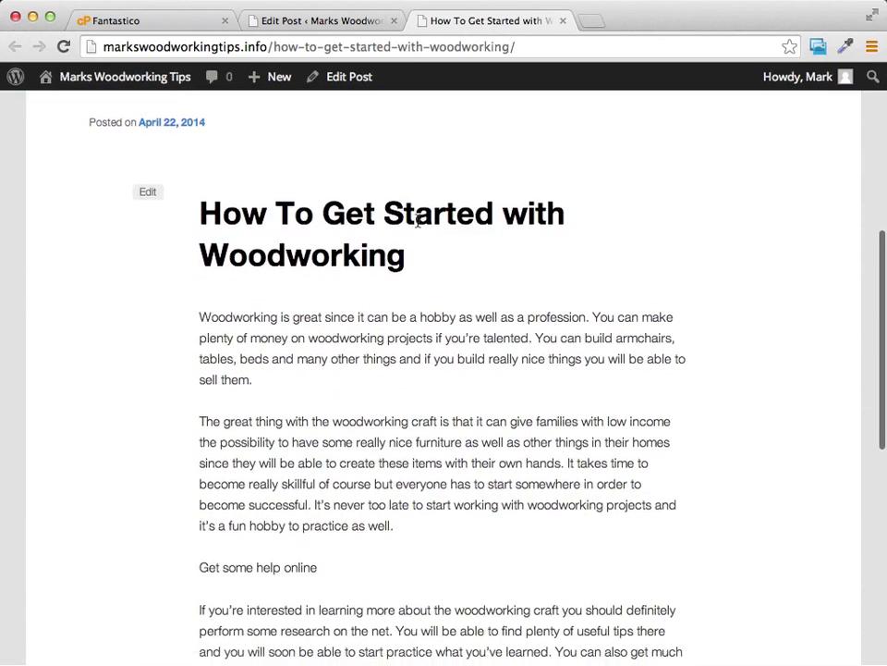
scroll(418, 225, "down", 2)
scroll(418, 226, "down", 2)
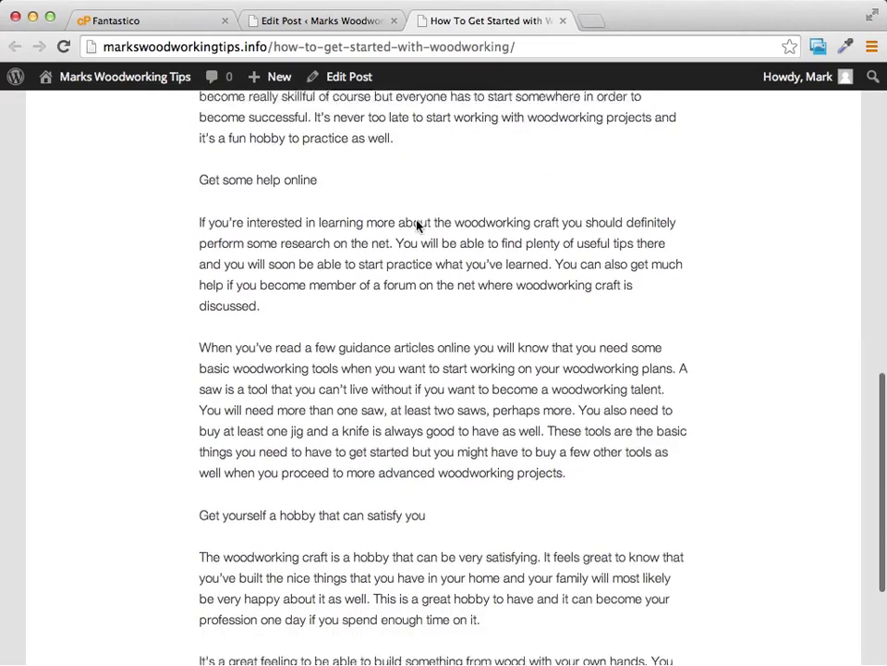
scroll(325, 234, "up", 3)
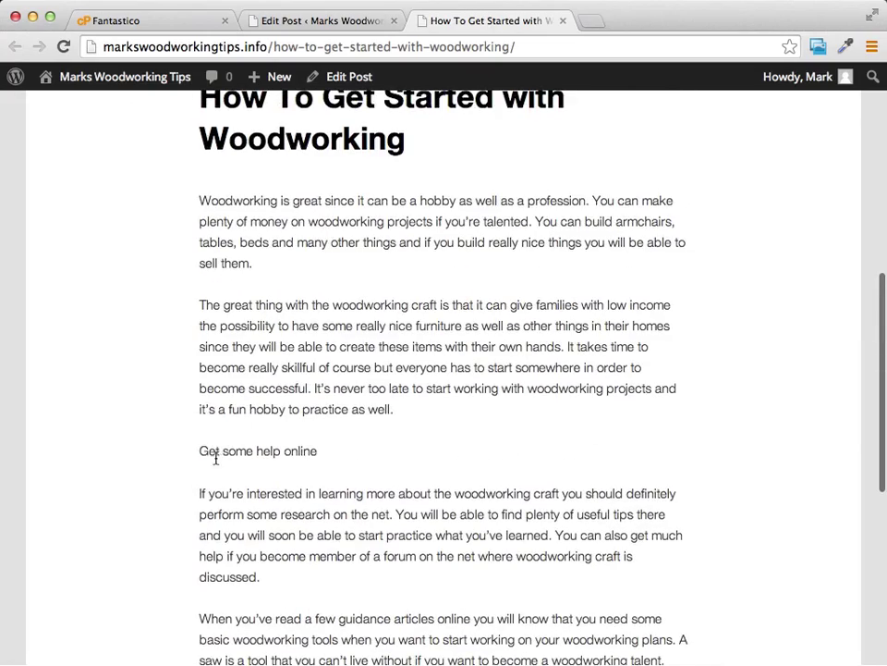
left_click_drag(200, 450, 321, 450)
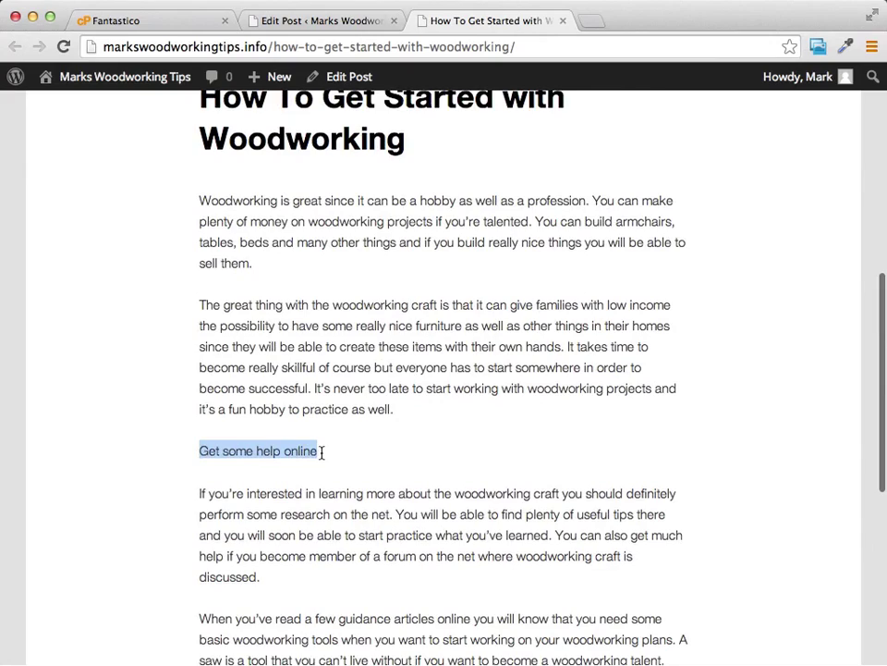
scroll(392, 328, "down", 1)
scroll(392, 328, "down", 4)
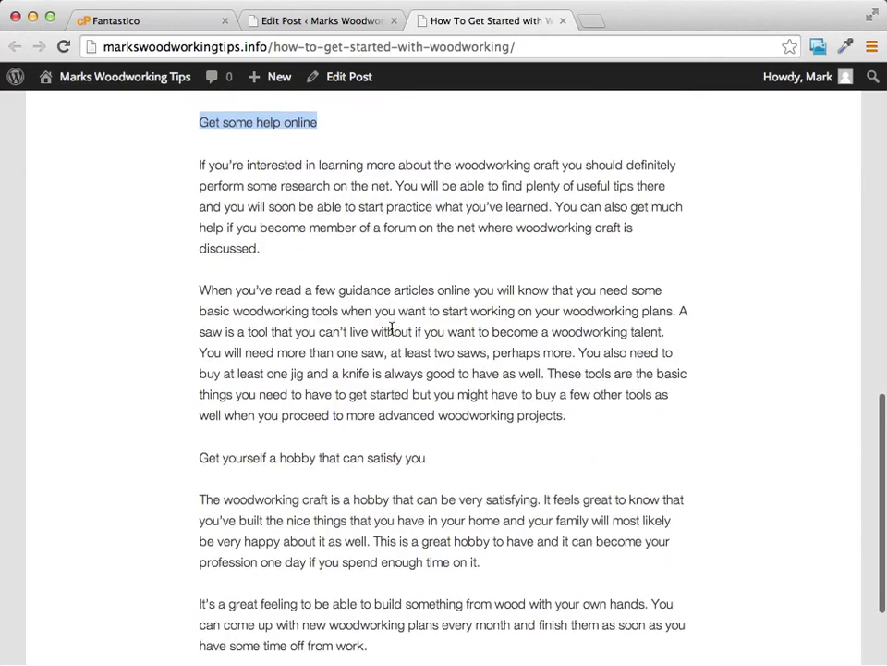
left_click_drag(200, 397, 426, 392)
scroll(462, 368, "up", 10)
scroll(468, 366, "up", 2)
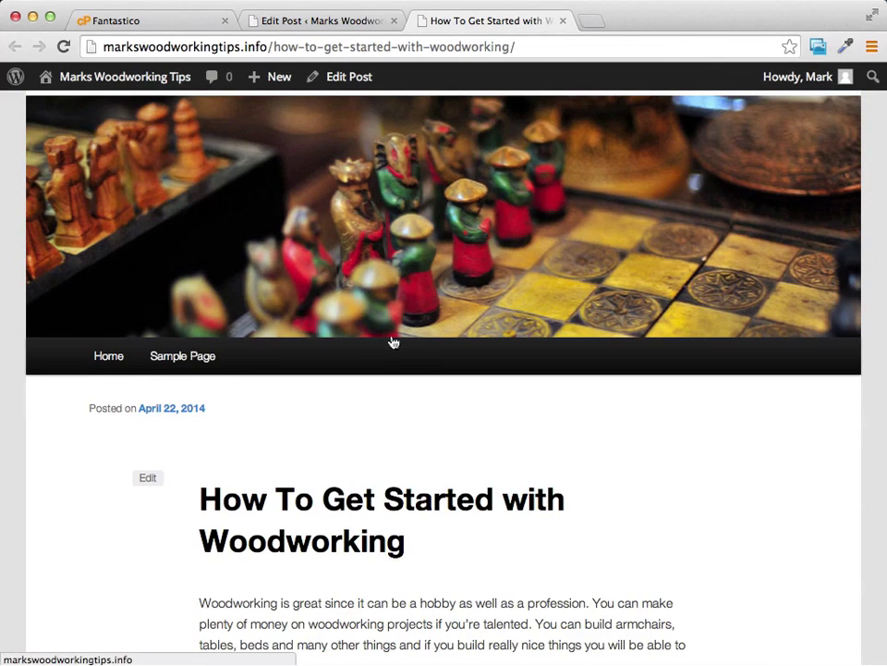
scroll(584, 475, "down", 5)
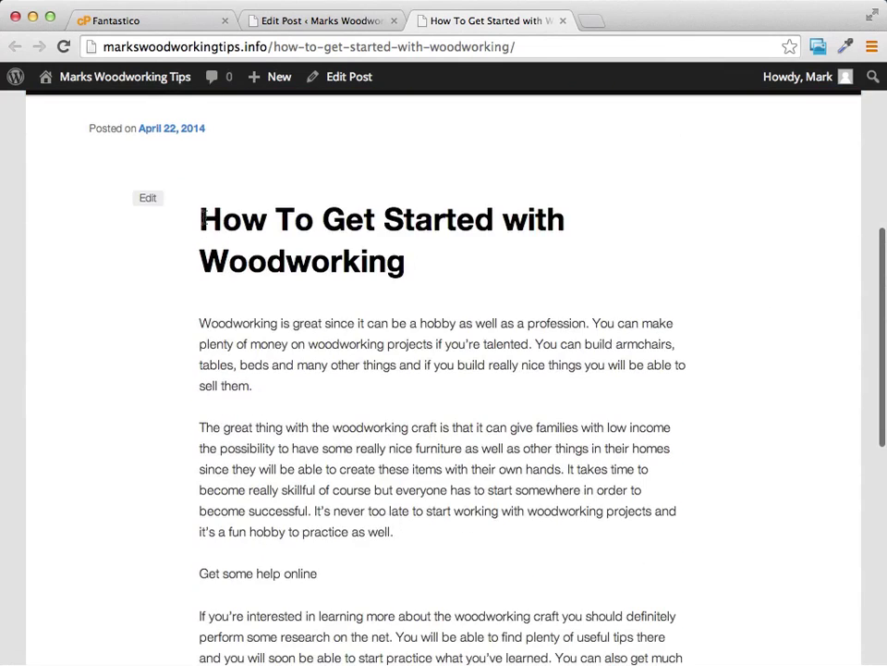
left_click_drag(197, 219, 423, 259)
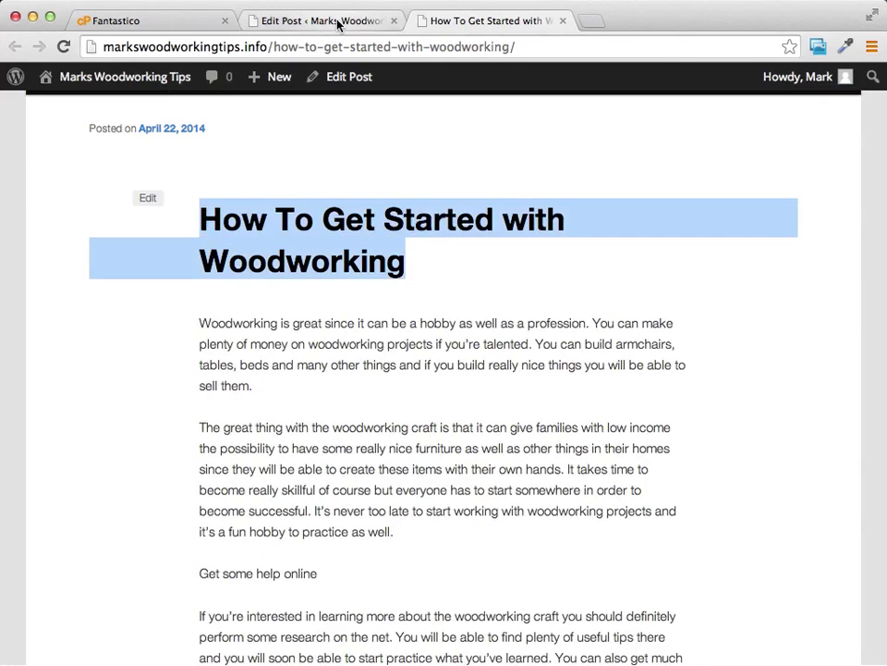
left_click(248, 20)
Step: From the published post's edit screen, start a blank Add New Post editor for the second article
scroll(426, 386, "down", 10)
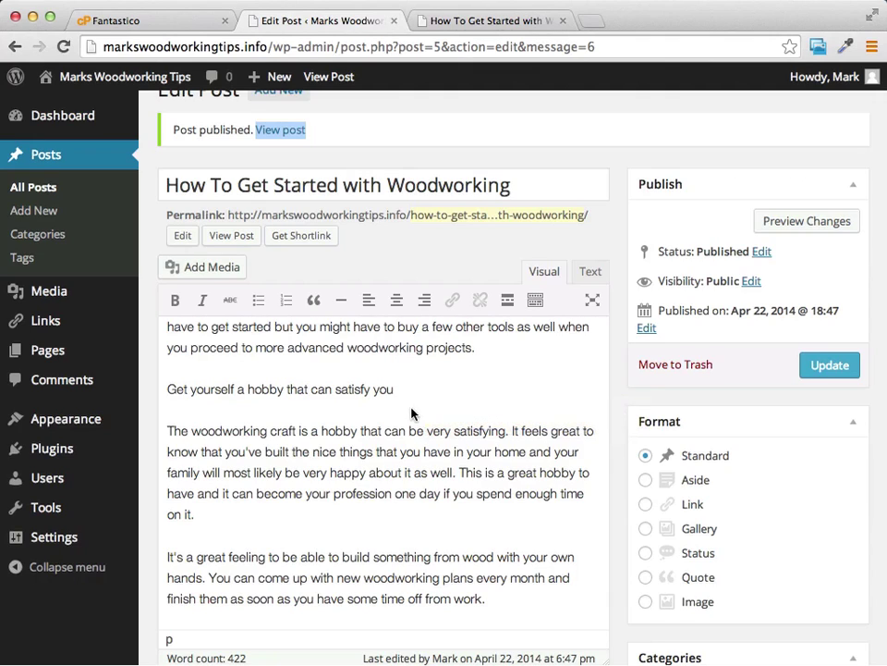
scroll(454, 405, "up", 2)
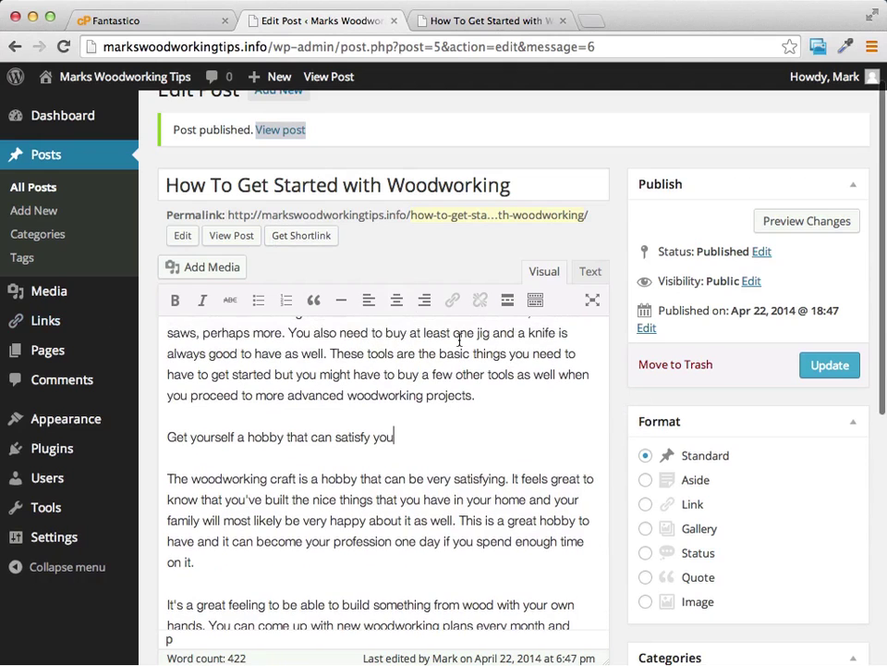
scroll(459, 445, "up", 3)
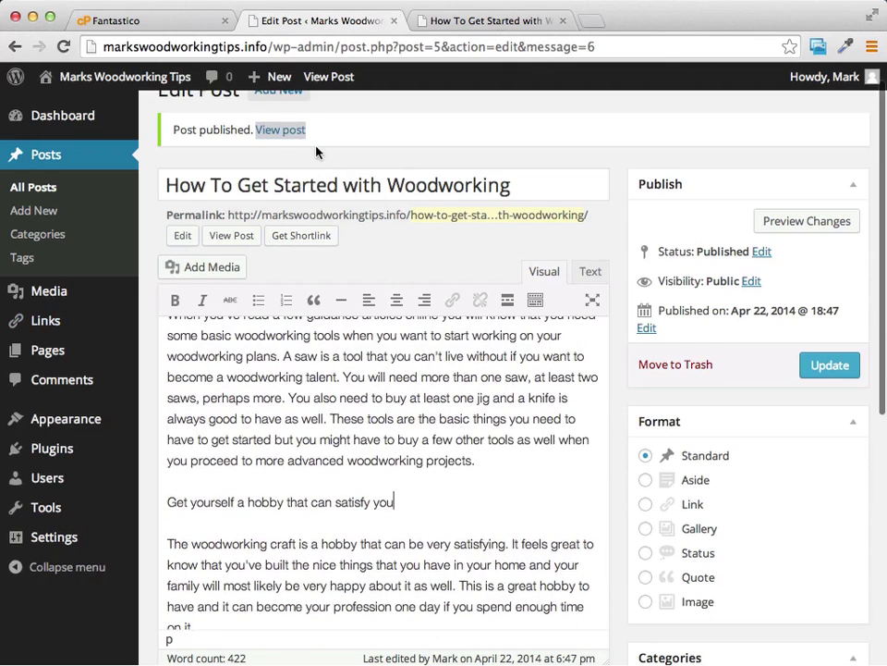
scroll(286, 148, "up", 1)
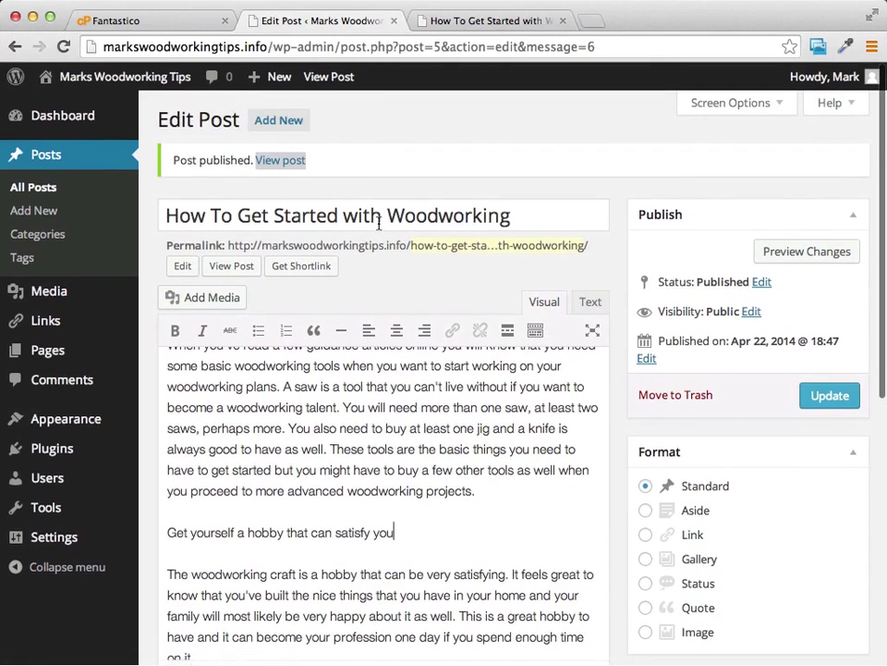
left_click(278, 123)
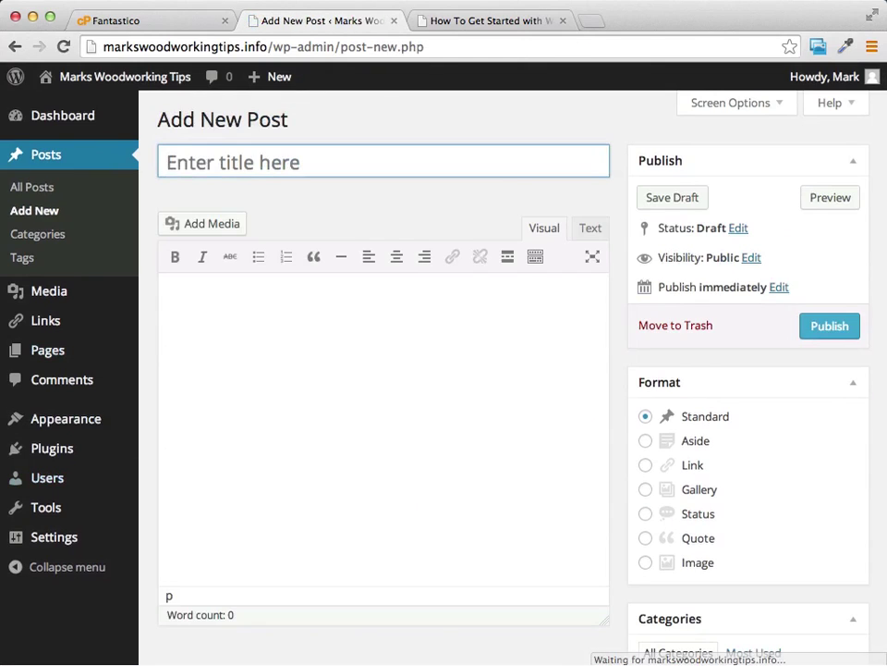
Step: Minimize the Try Your Hand notes and copy 'Woodworking Made Simple With Step-By-Step Guide' from Woodworking Projects Made Easy.txt
key("super+Tab")
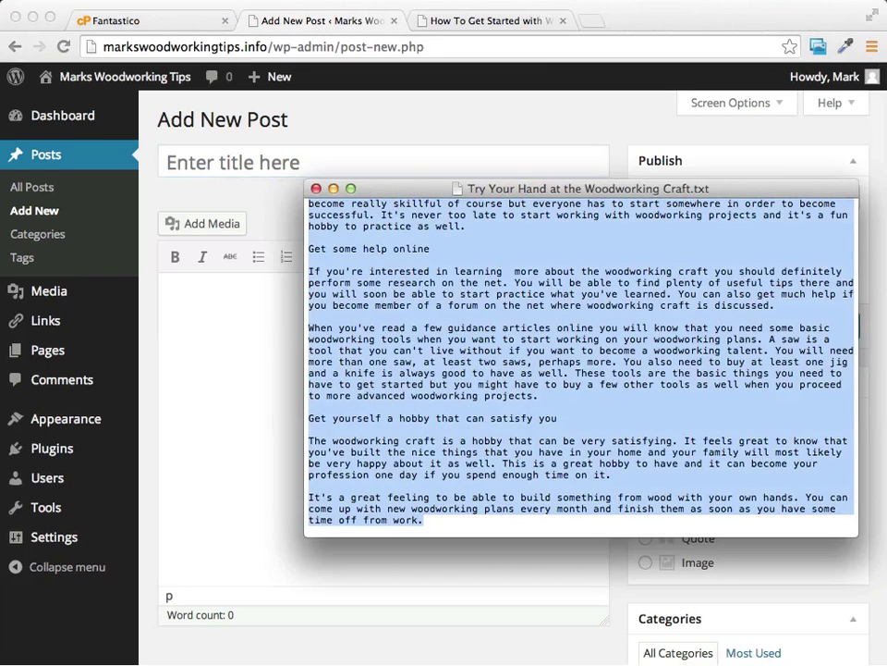
key("super+Tab")
key("super+Tab")
key("super+Tab")
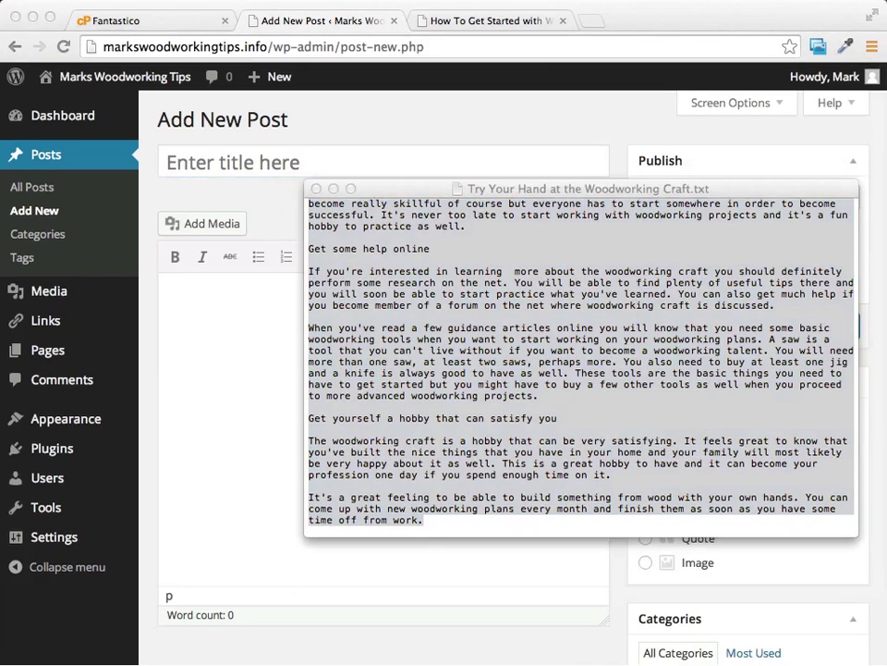
left_click(331, 188)
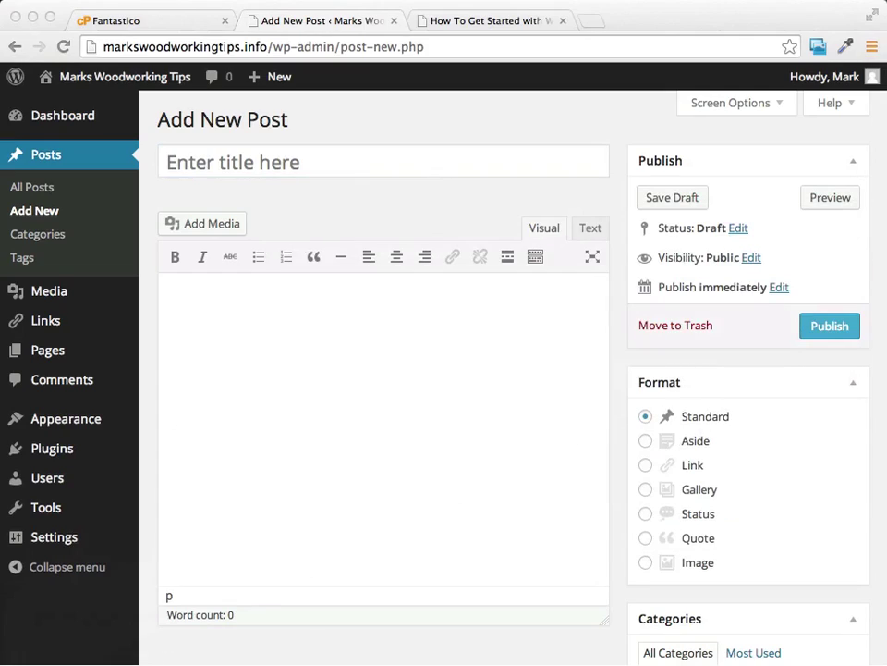
left_click_drag(0, 214, 499, 210)
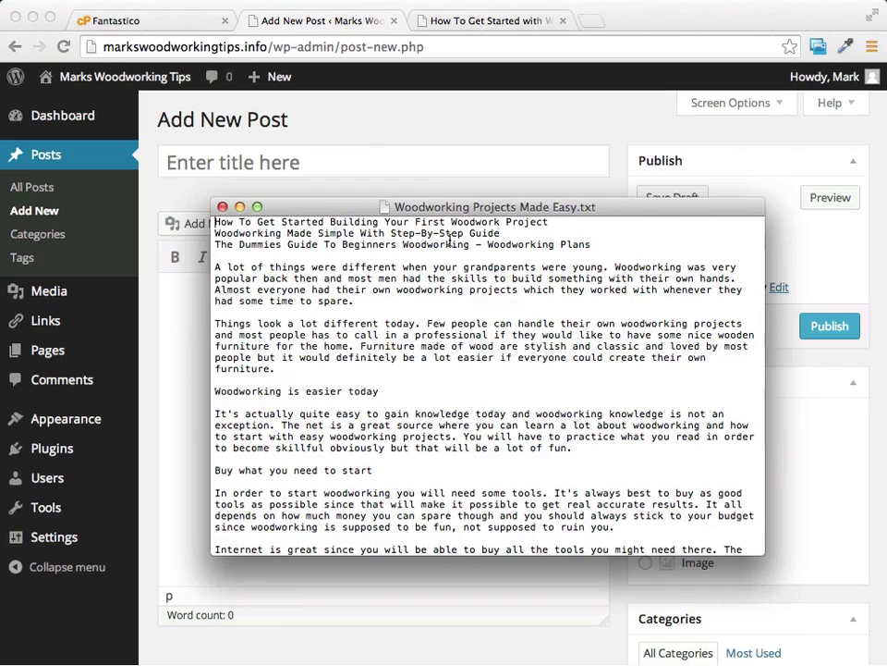
left_click_drag(214, 233, 499, 232)
key("super+c")
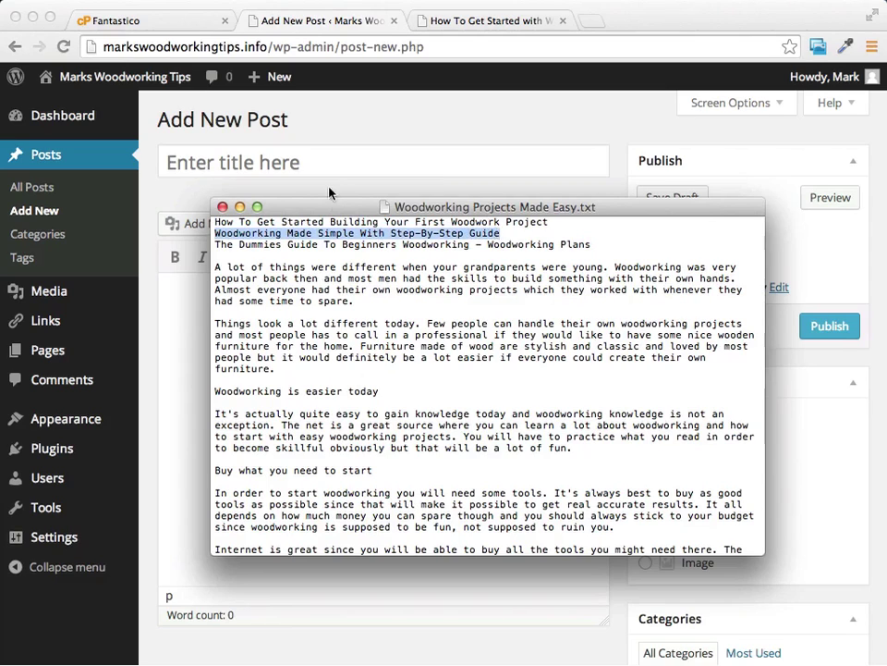
Step: Title the new post 'Step-By-Step Guide Woodworking Made Simple' by rearranging the pasted line
left_click(316, 163)
key("super+v")
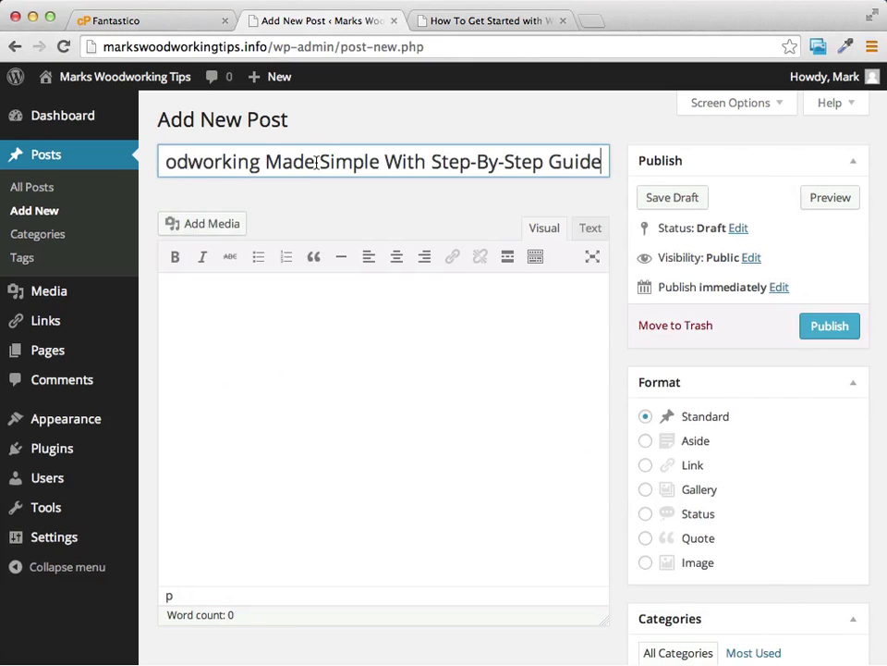
left_click_drag(603, 162, 435, 162)
key("super+c")
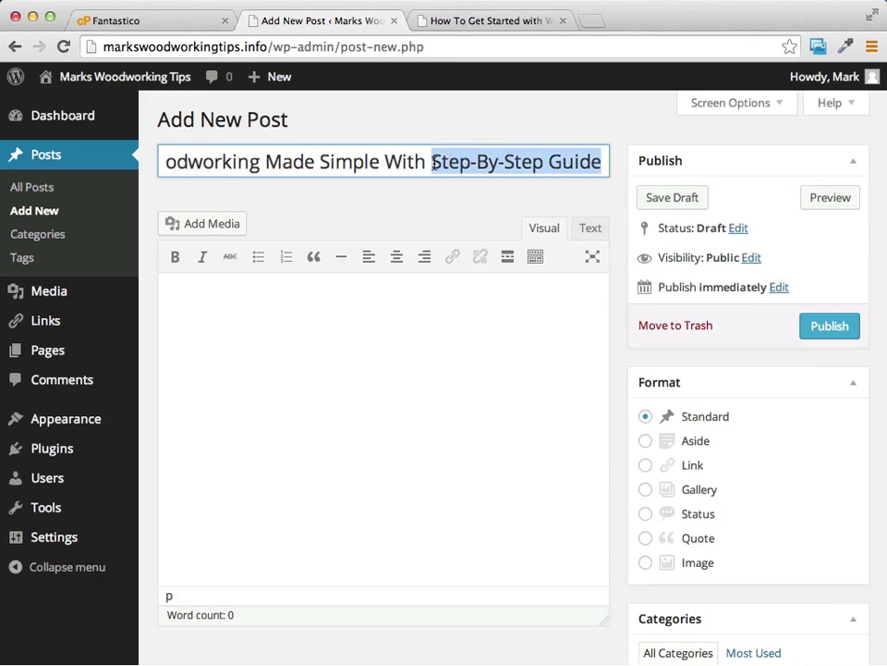
key("BackSpace")
key("BackSpace")
key("BackSpace")
key("BackSpace")
key("BackSpace")
key("BackSpace")
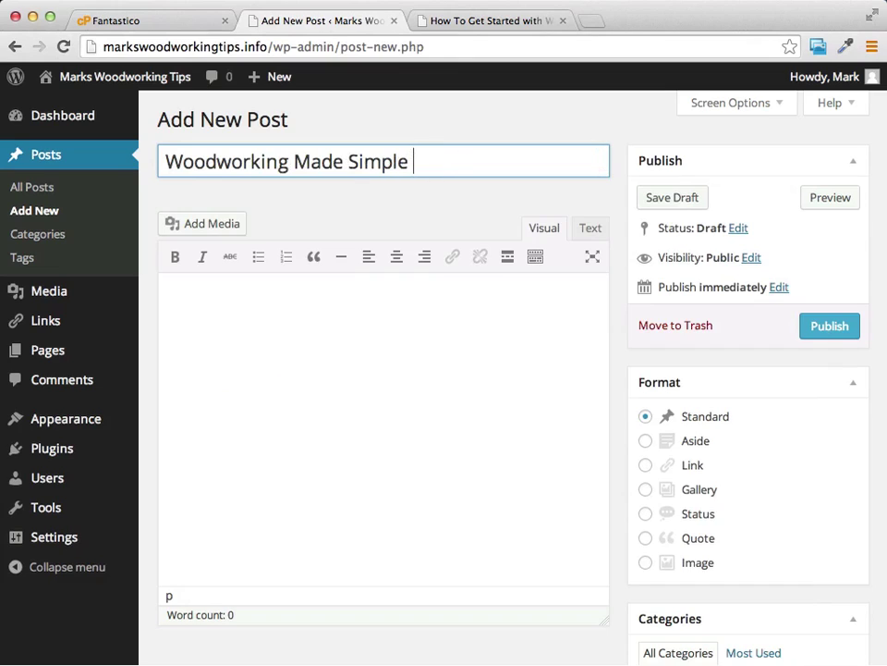
key("BackSpace")
left_click(167, 163)
key("super+v")
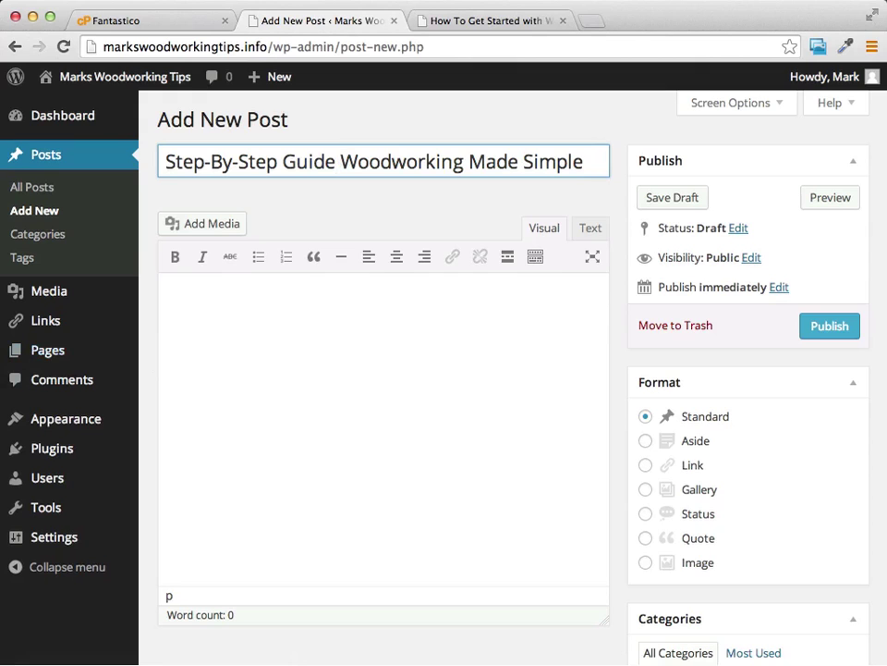
Step: Paste the article text from the notes into the post body and publish it
key("super+Tab")
left_click(373, 321)
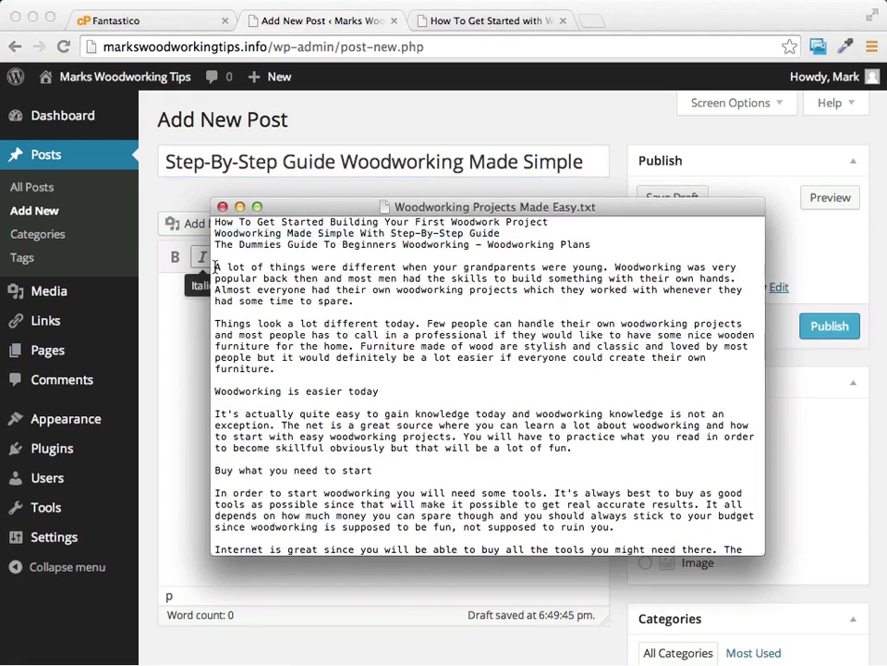
left_click_drag(217, 267, 691, 539)
key("super+c")
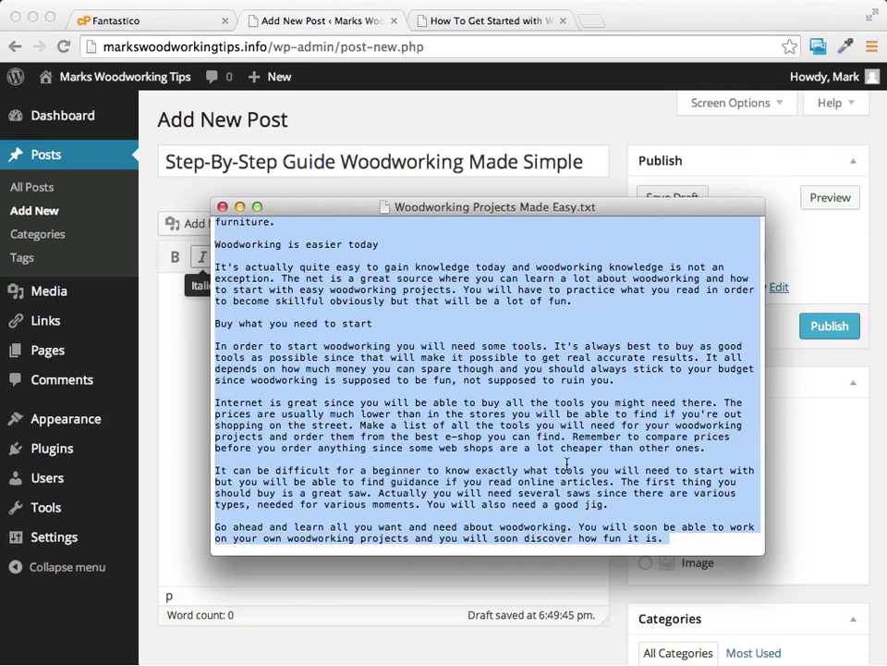
left_click(142, 261)
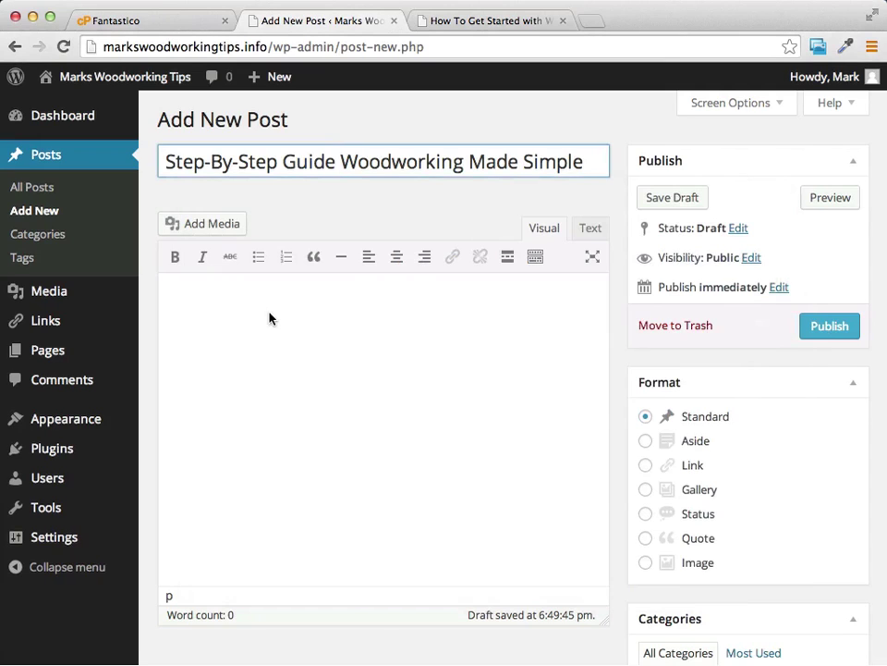
key("super+v")
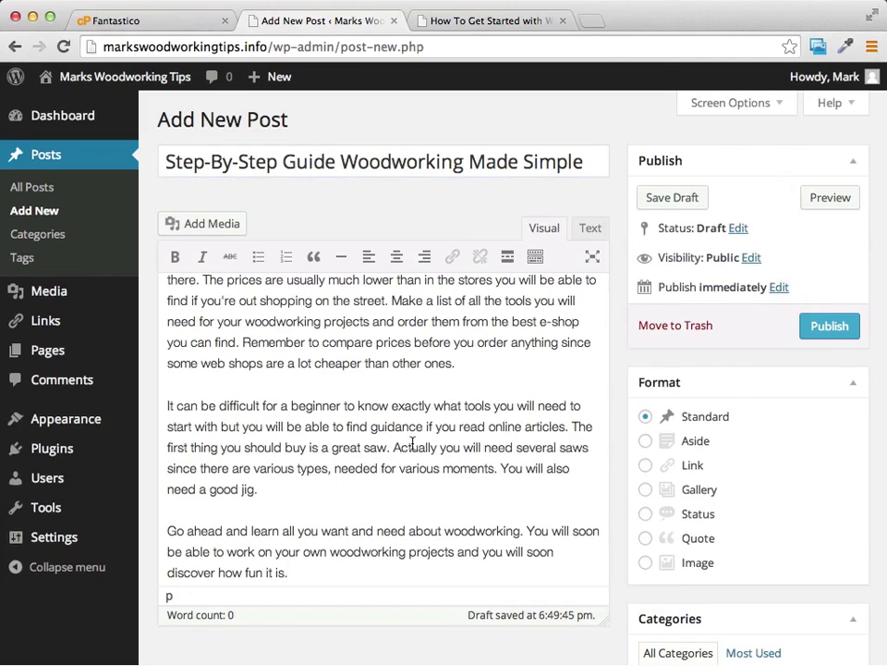
scroll(412, 443, "down", 3)
left_click(835, 184)
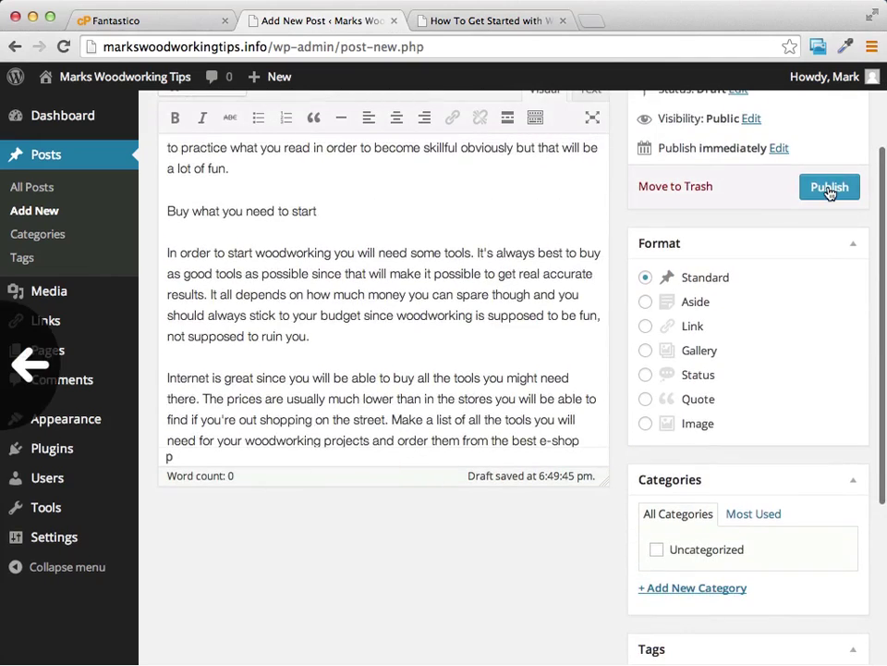
scroll(462, 595, "up", 3)
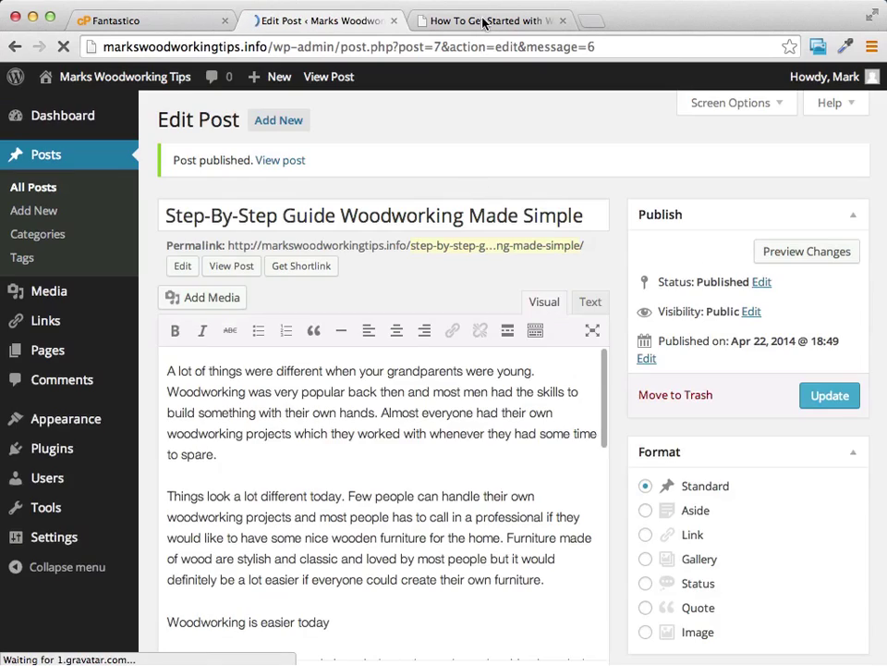
Step: Open the live homepage and check the new post and the Recent Posts list
left_click(486, 18)
scroll(542, 296, "up", 5)
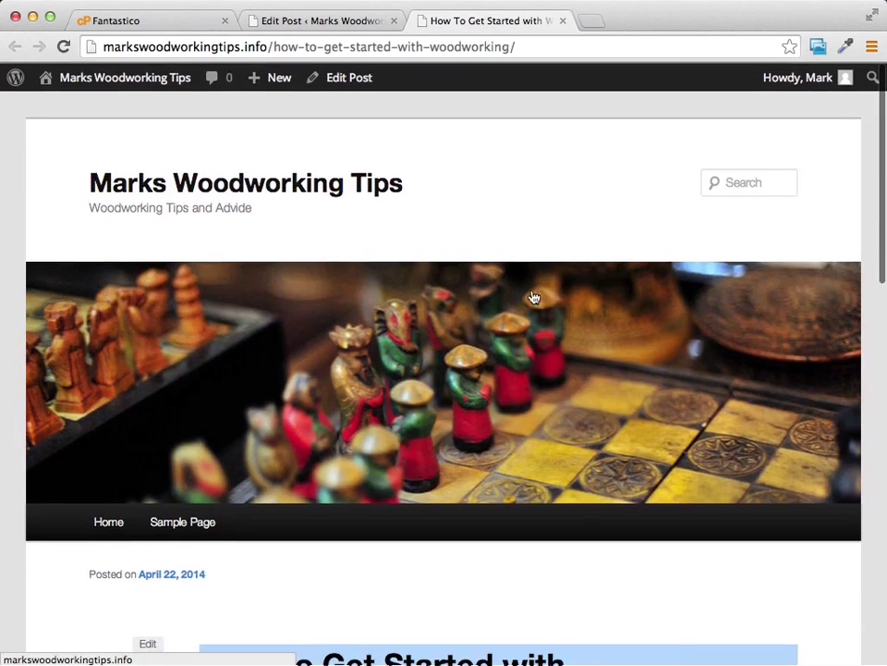
left_click(266, 183)
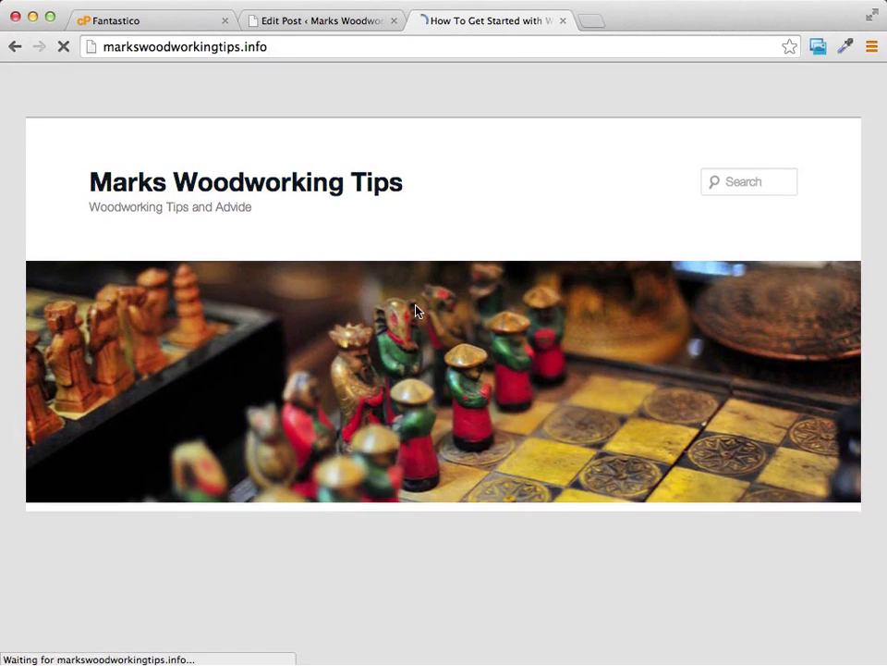
scroll(599, 446, "down", 1)
scroll(599, 447, "down", 5)
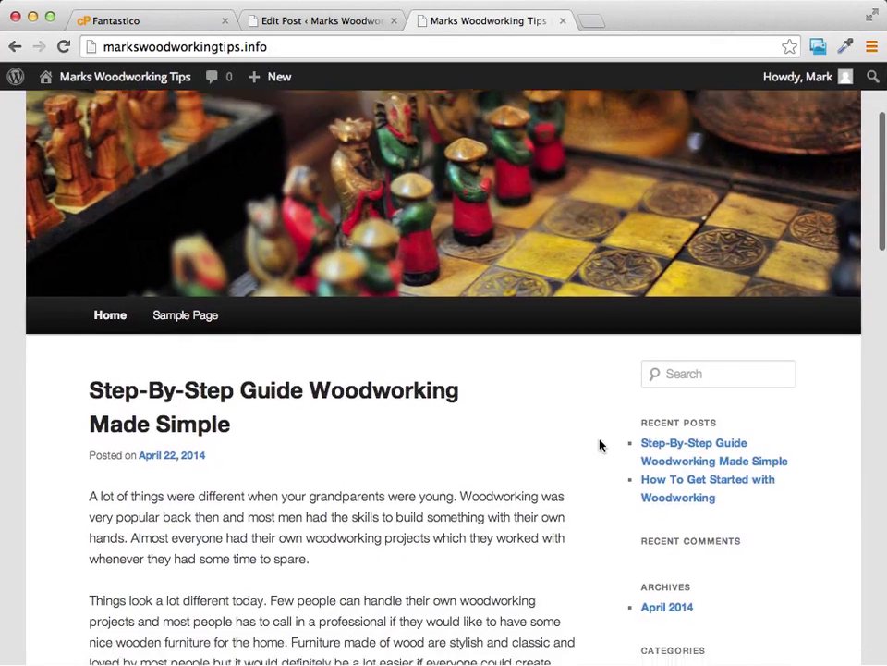
scroll(297, 357, "up", 5)
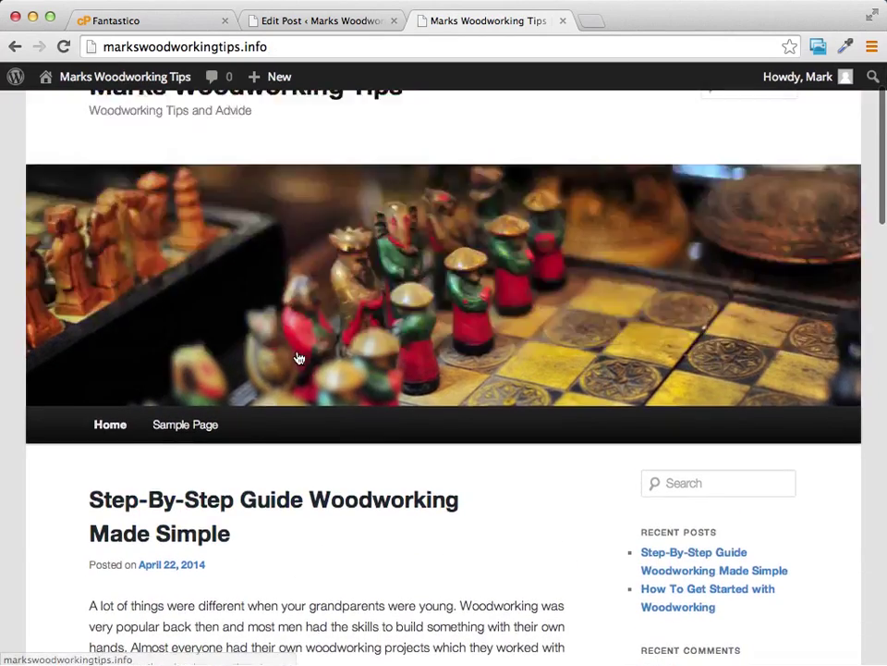
scroll(446, 392, "down", 5)
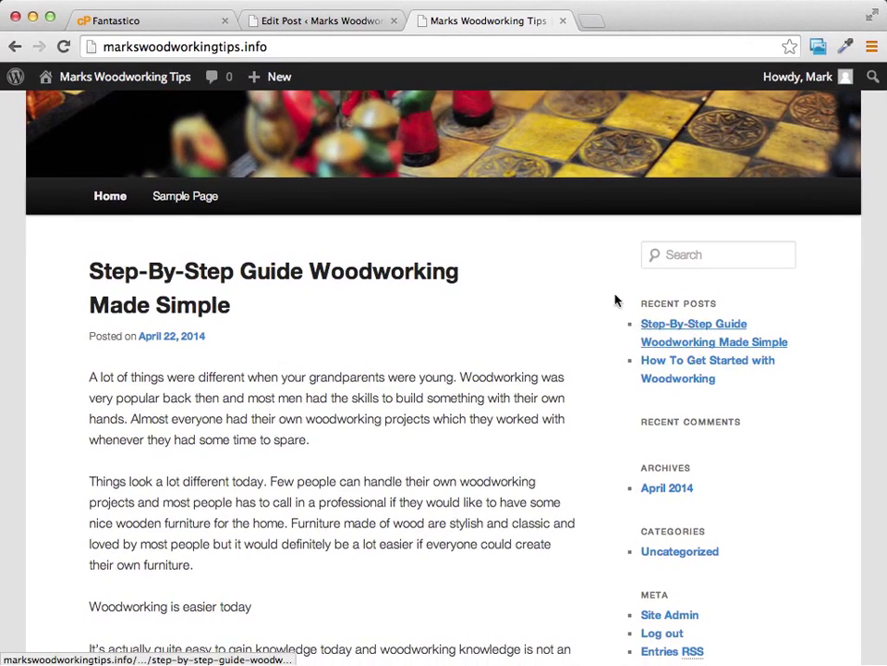
scroll(511, 278, "up", 5)
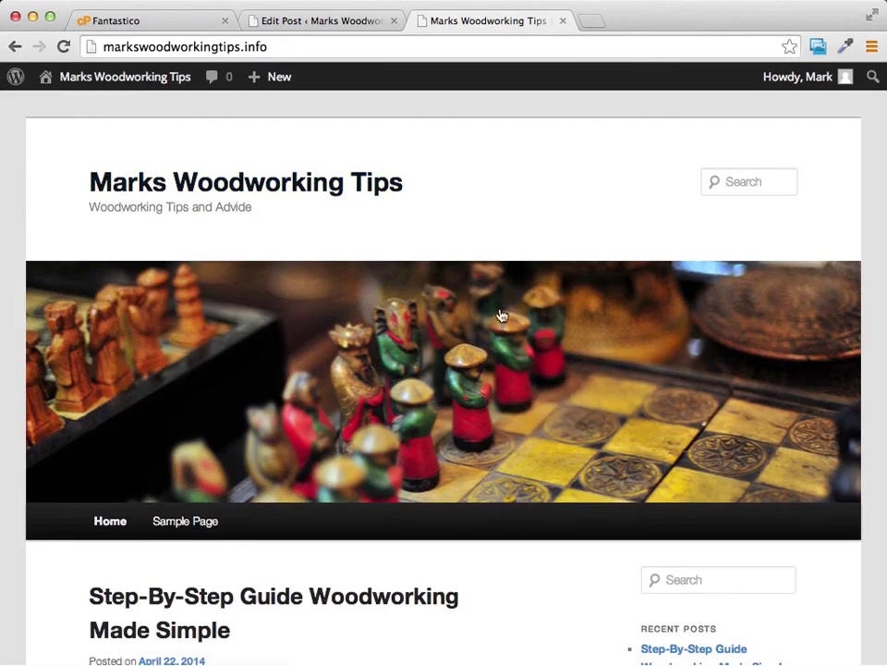
scroll(507, 317, "down", 10)
scroll(507, 314, "up", 7)
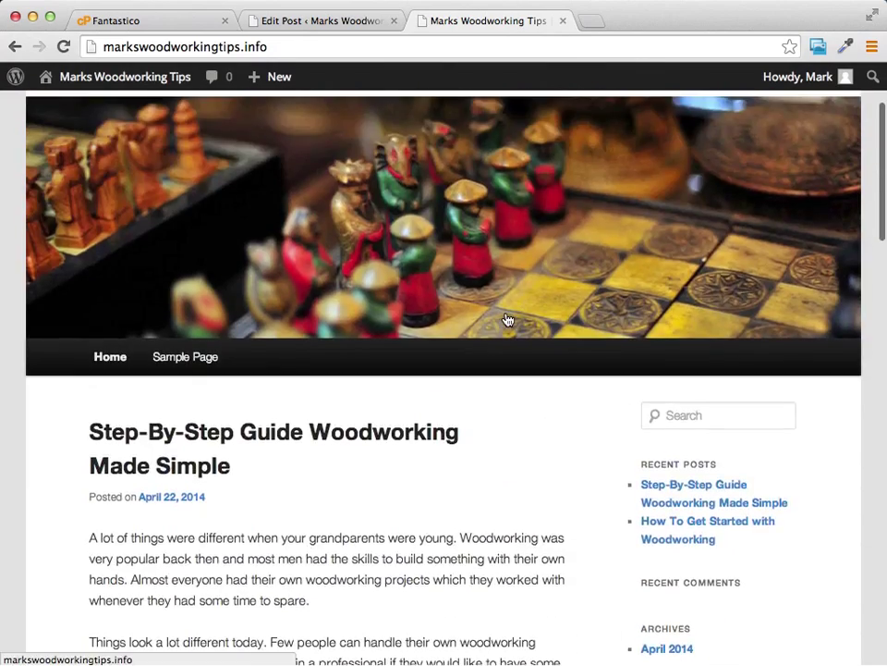
scroll(505, 319, "down", 4)
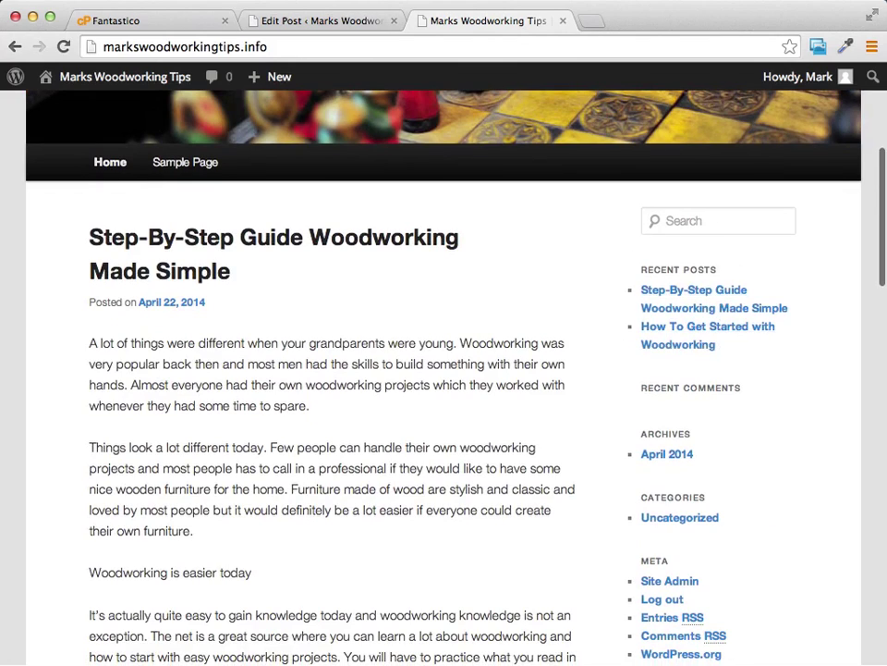
Step: Go to the Appearance > Widgets settings page from the post editor
left_click(346, 24)
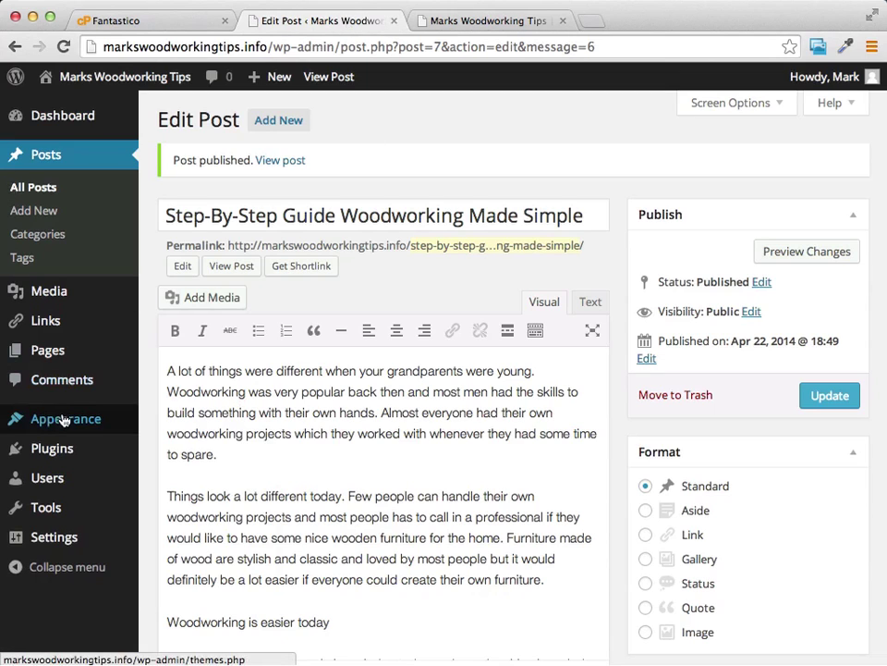
mouse_move(62, 433)
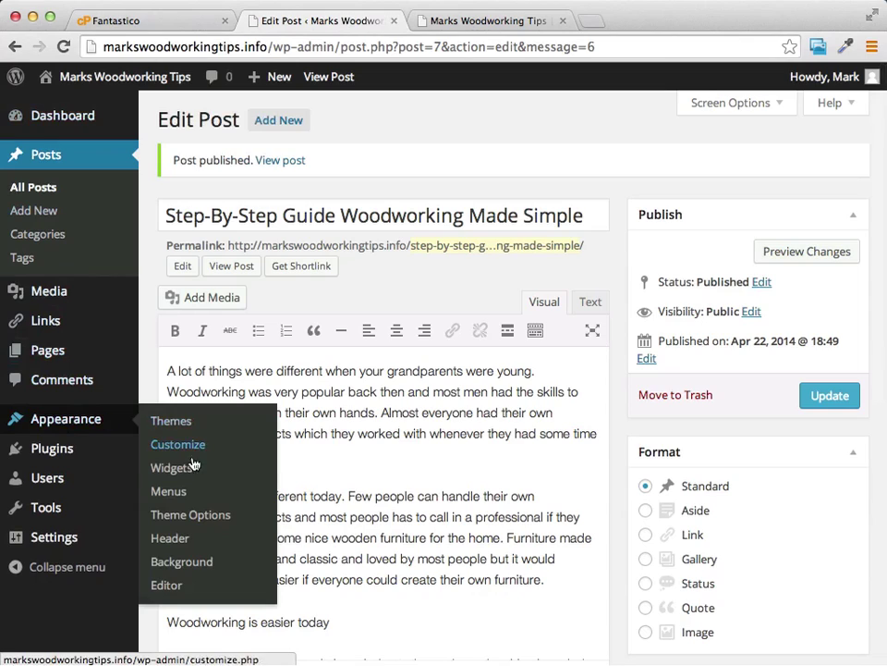
left_click(171, 475)
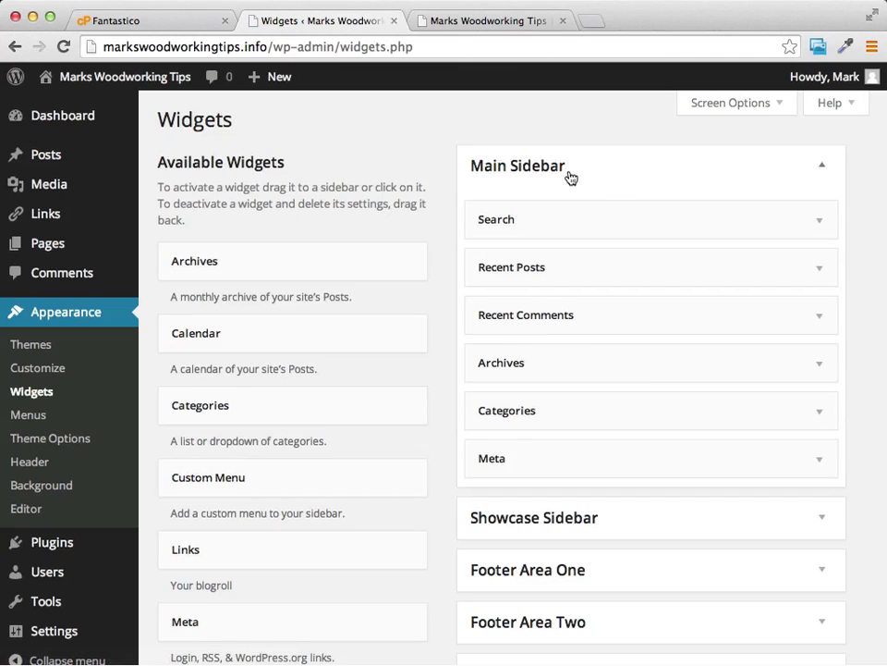
Step: View the site's front page and inspect the default sidebar widgets
left_click(482, 20)
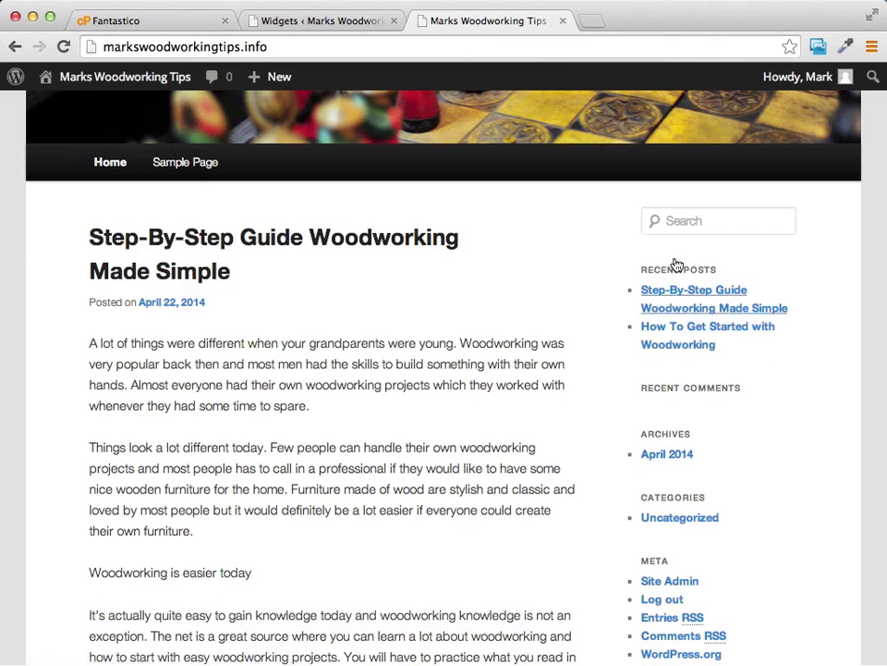
scroll(809, 298, "down", 2)
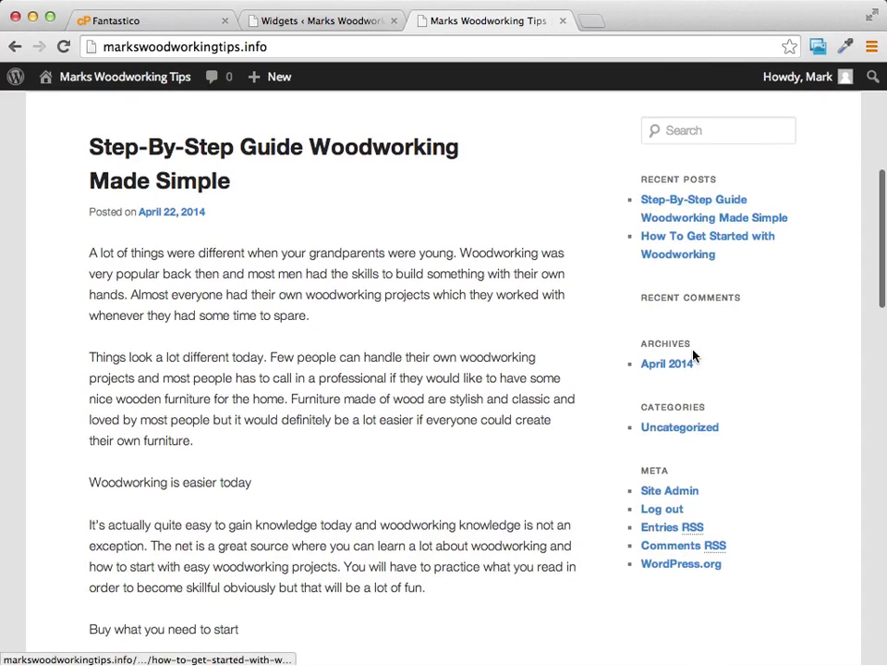
scroll(652, 173, "up", 1)
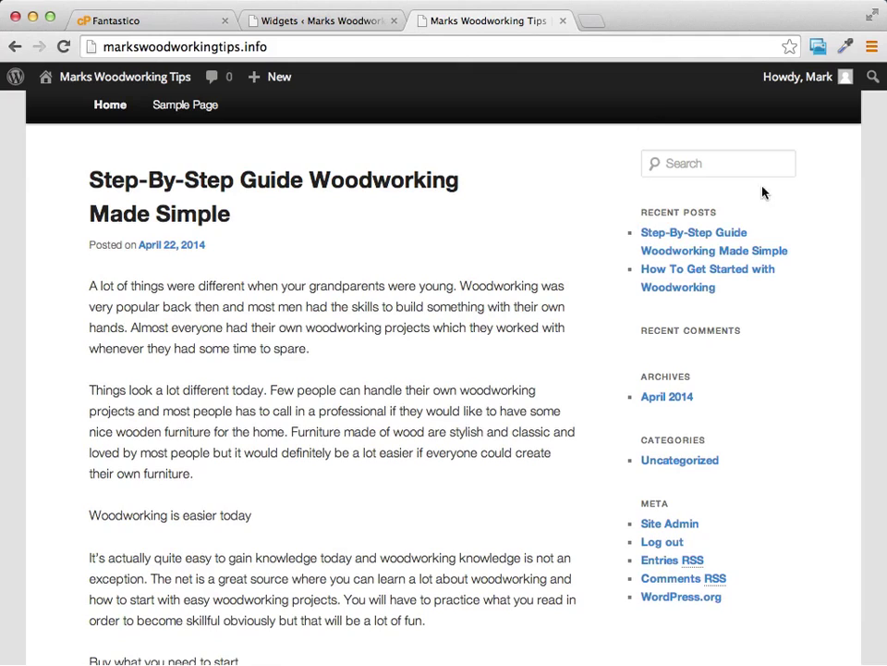
scroll(749, 214, "up", 1)
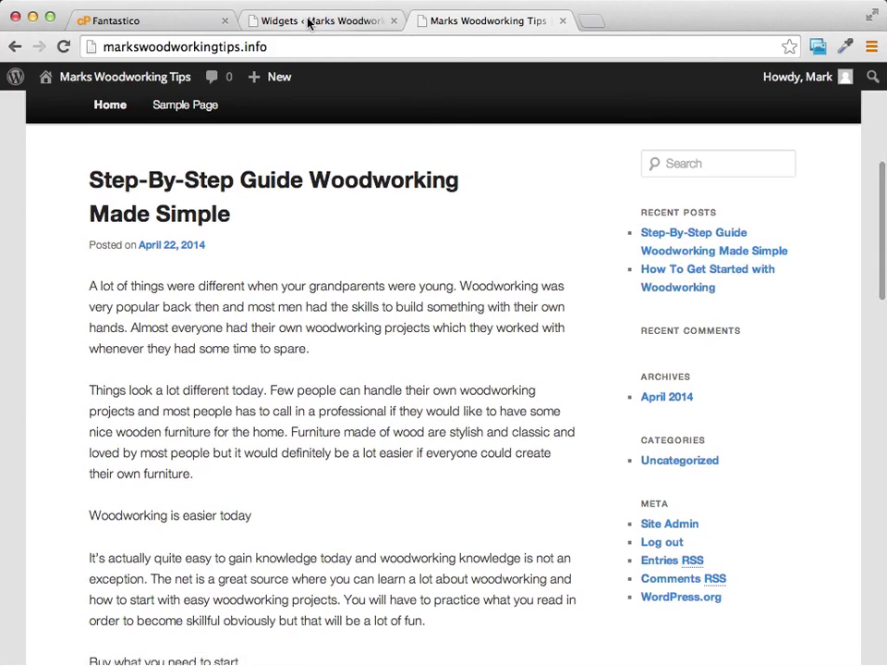
Step: Delete the Search and Recent Comments widgets from the Main Sidebar
left_click(365, 16)
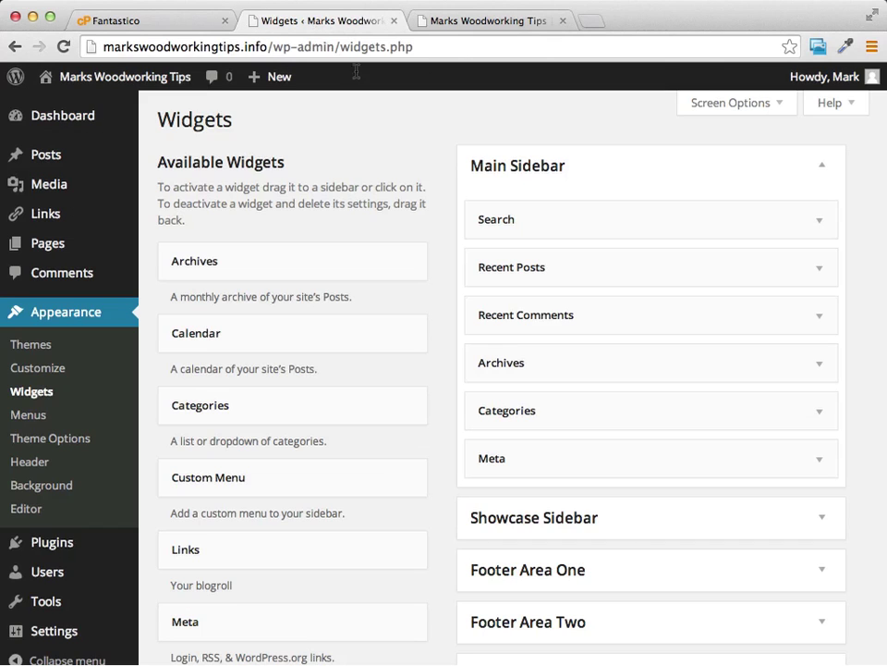
left_click(819, 226)
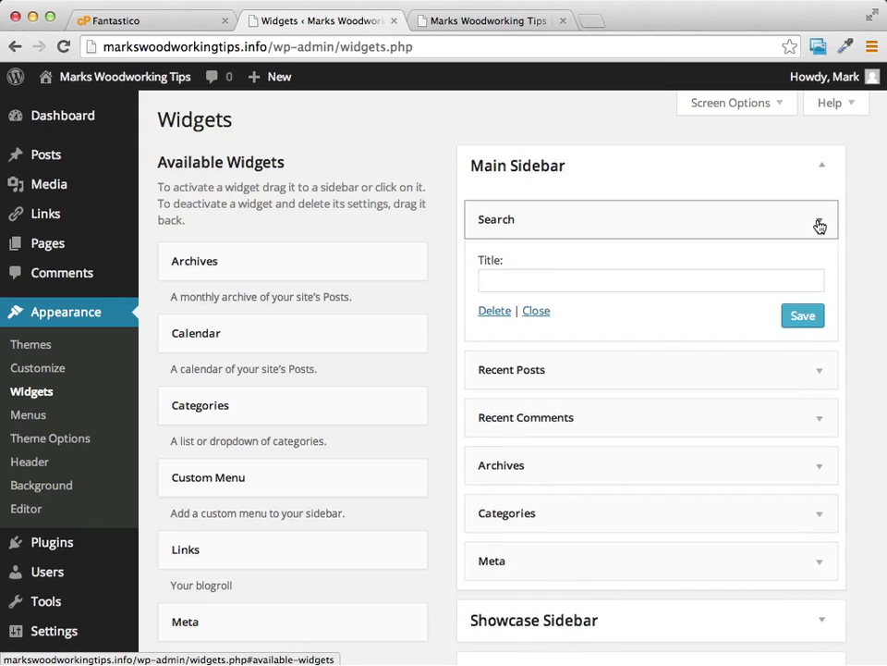
left_click(494, 310)
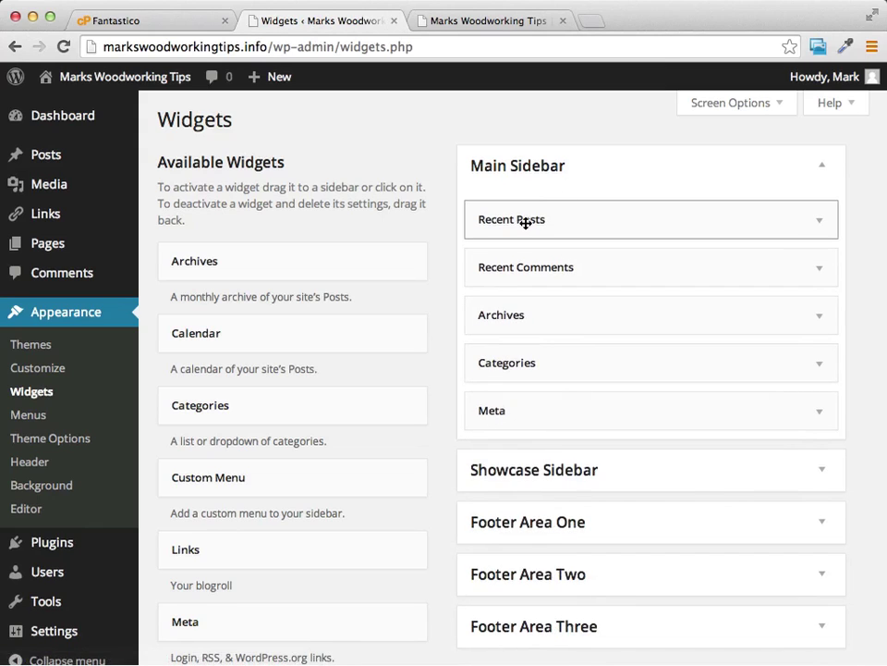
left_click(819, 270)
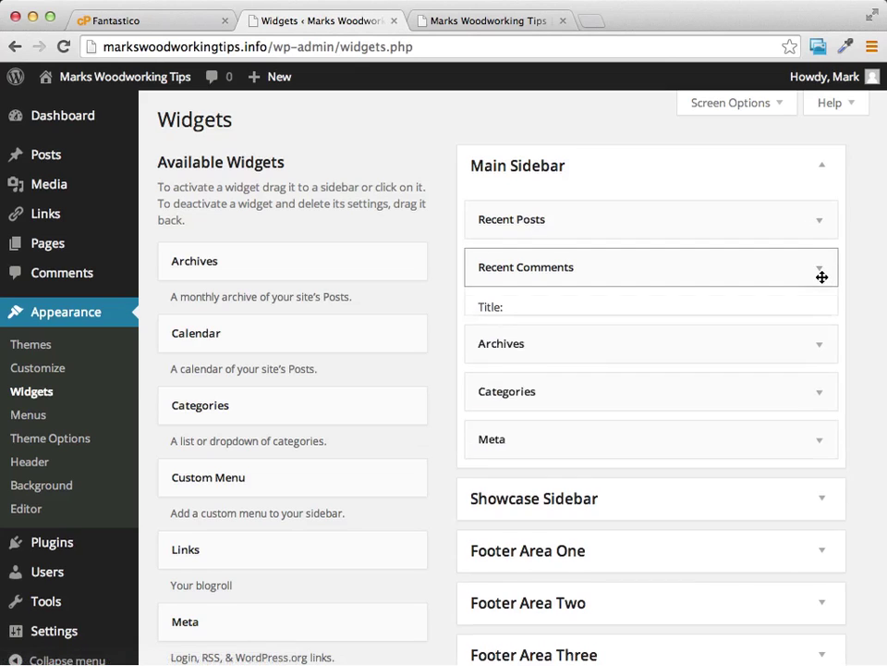
left_click(496, 395)
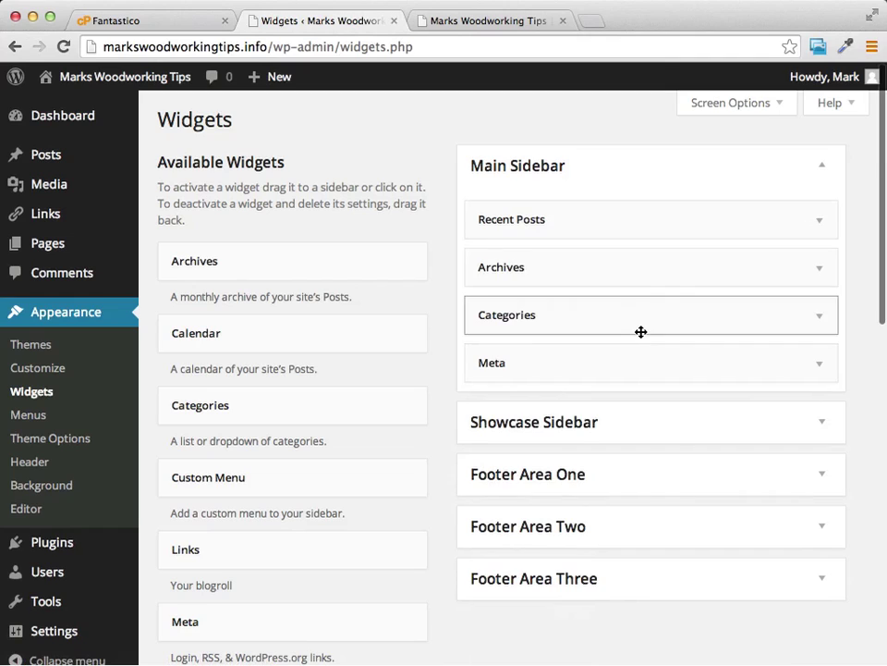
Step: Drag Archives, Categories and Meta out of the Main Sidebar to Available Widgets
left_click(816, 274)
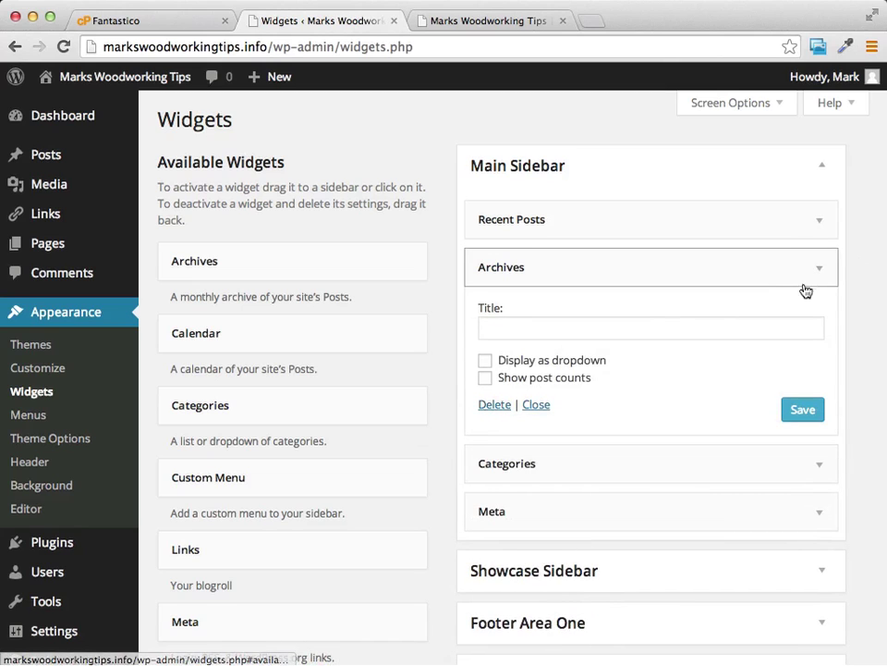
left_click(765, 272)
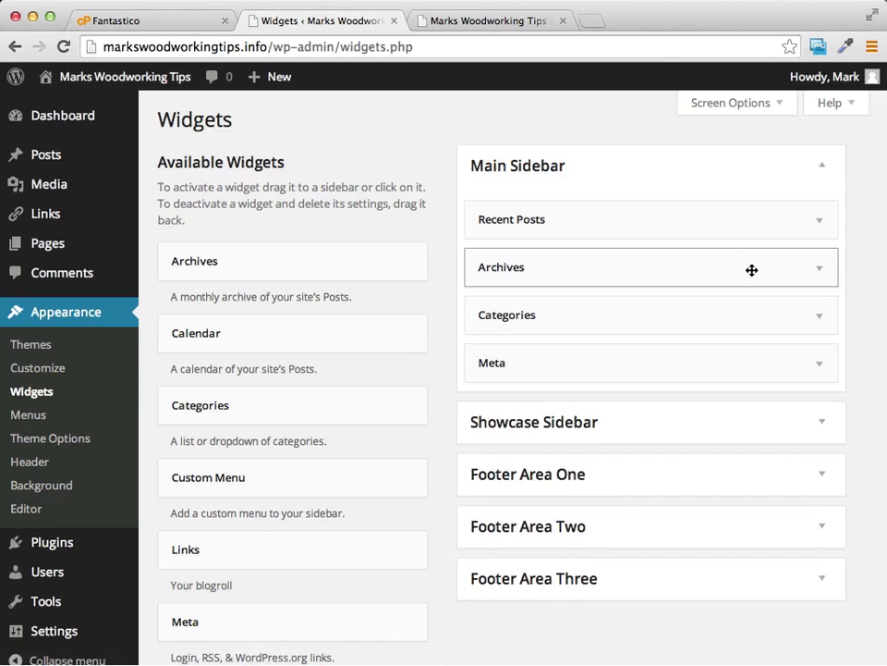
left_click_drag(757, 270, 363, 209)
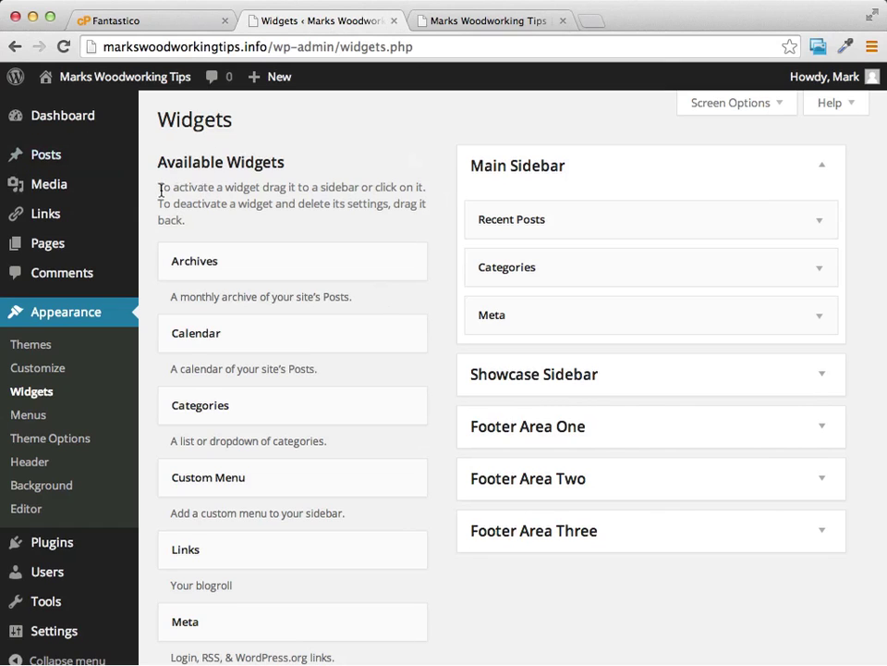
scroll(361, 265, "down", 5)
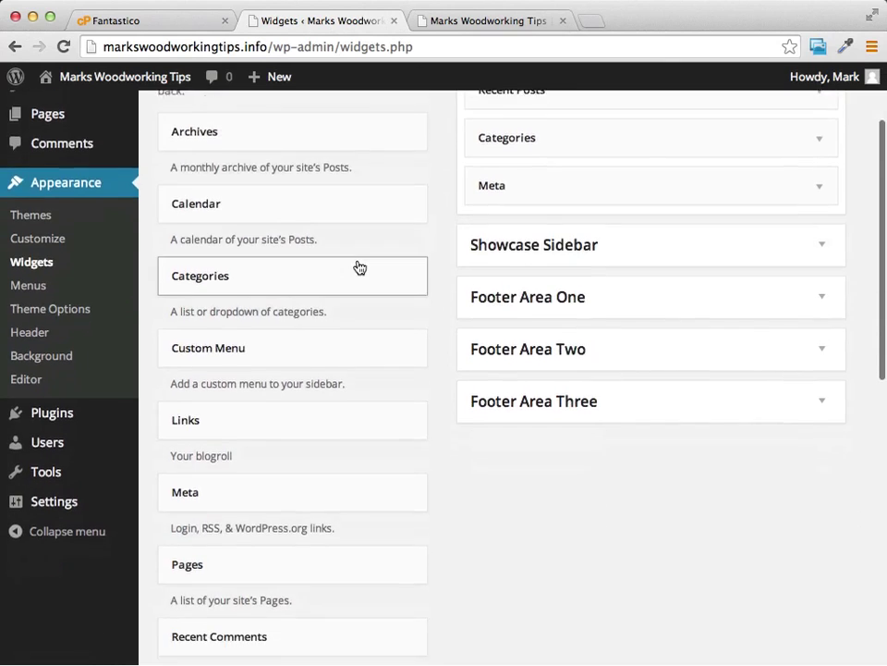
scroll(222, 382, "up", 5)
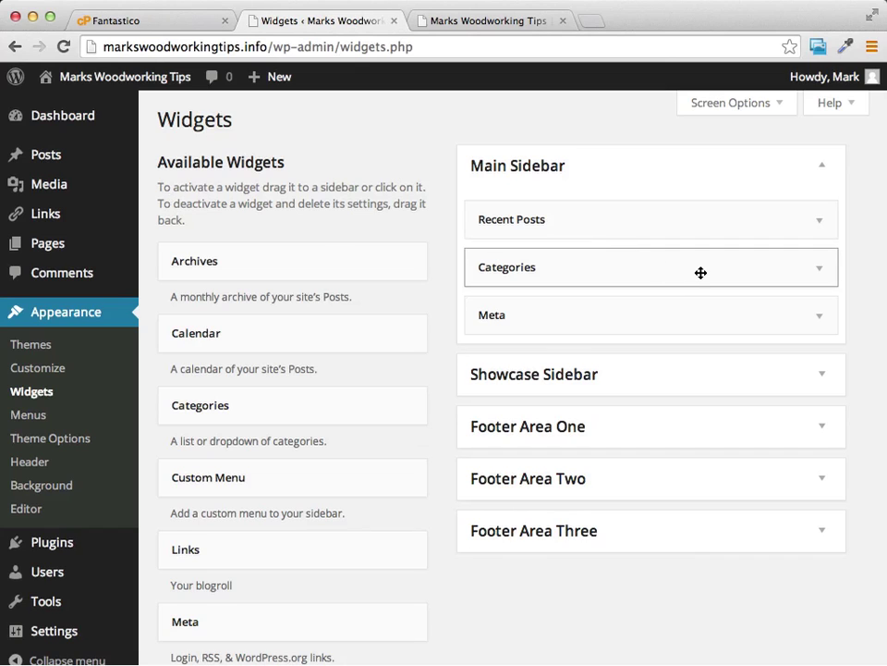
left_click_drag(700, 273, 345, 193)
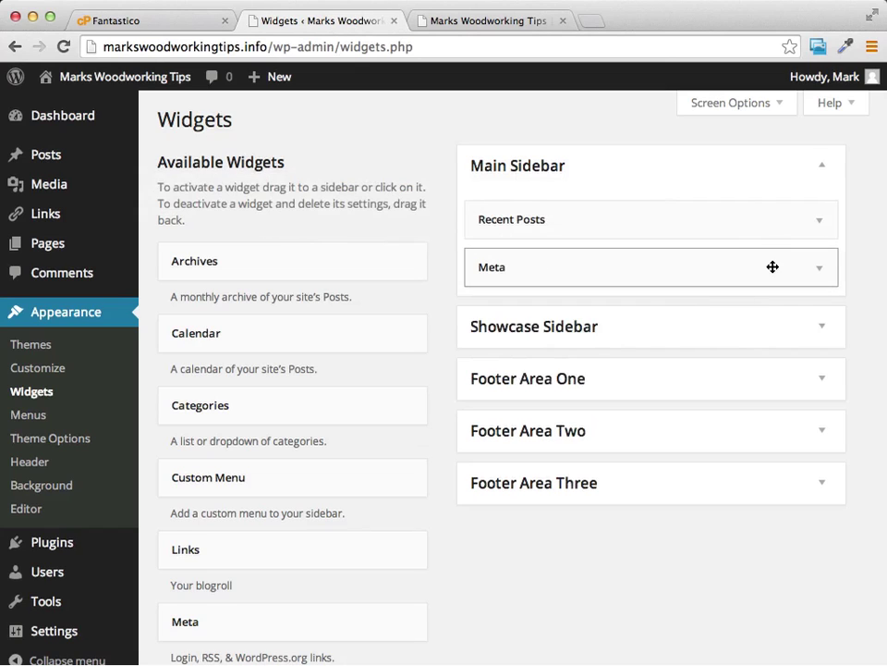
left_click_drag(776, 270, 396, 198)
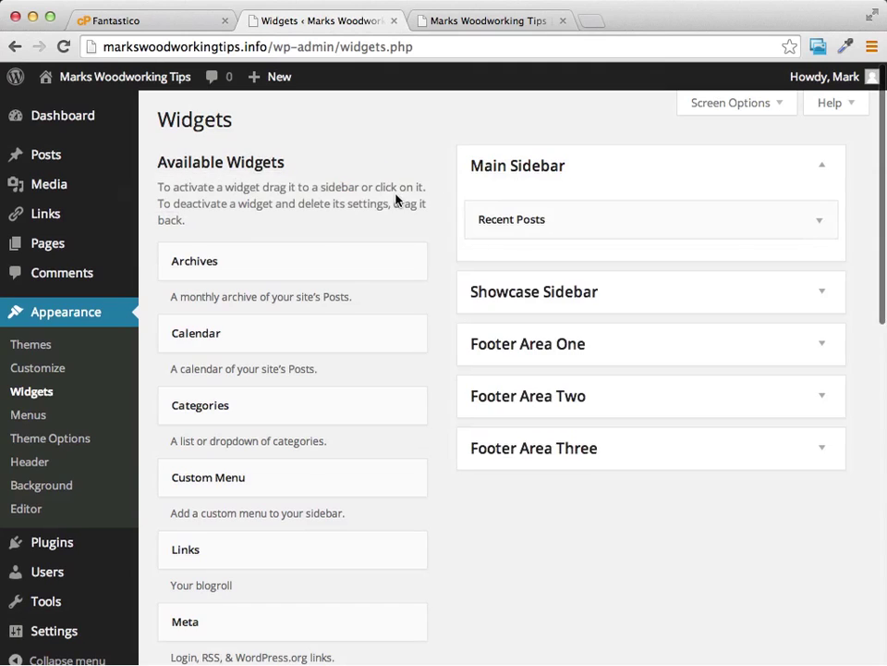
scroll(375, 322, "down", 10)
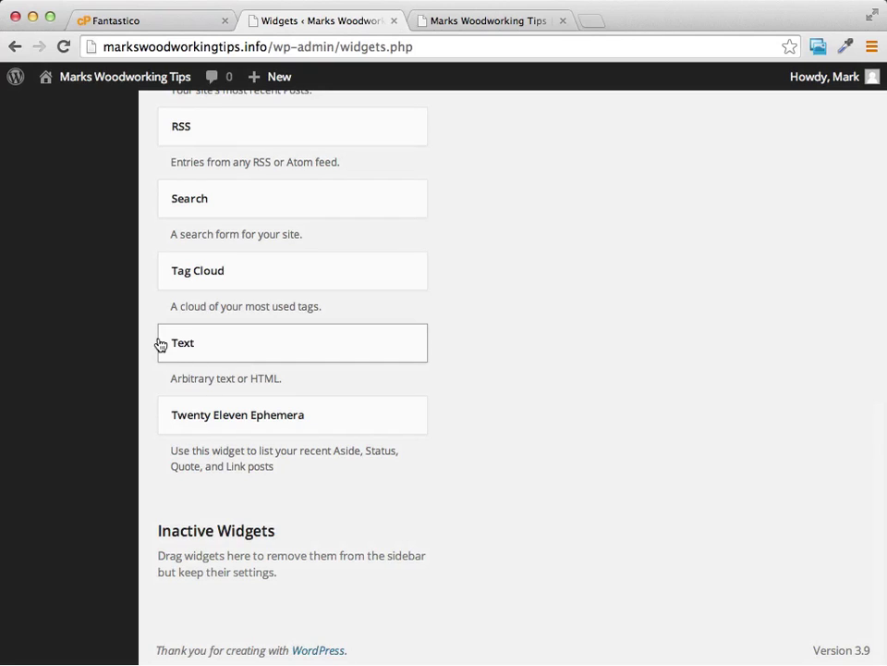
Step: Add two Text widgets to the Main Sidebar beneath Recent Posts
left_click(367, 358)
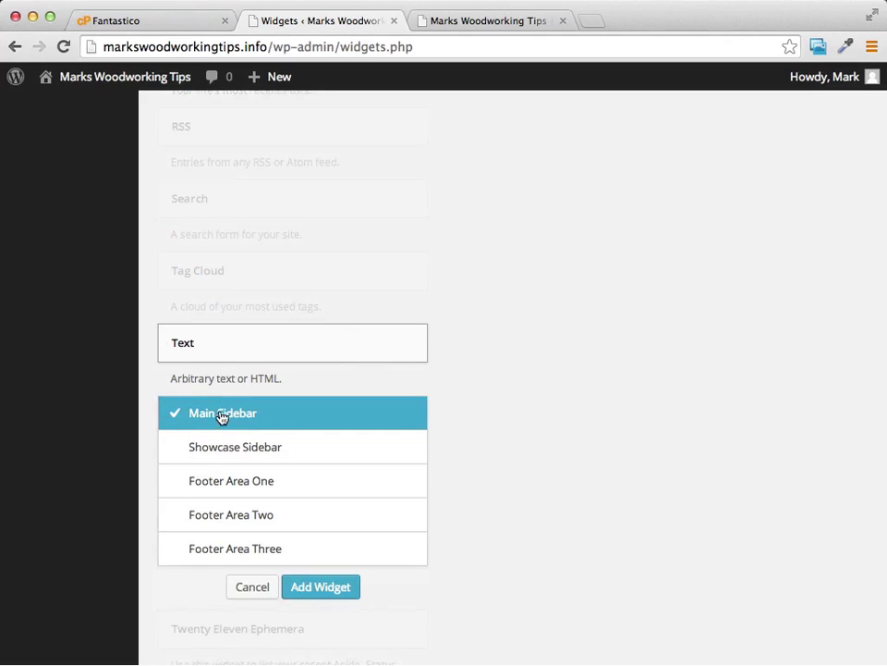
left_click(324, 587)
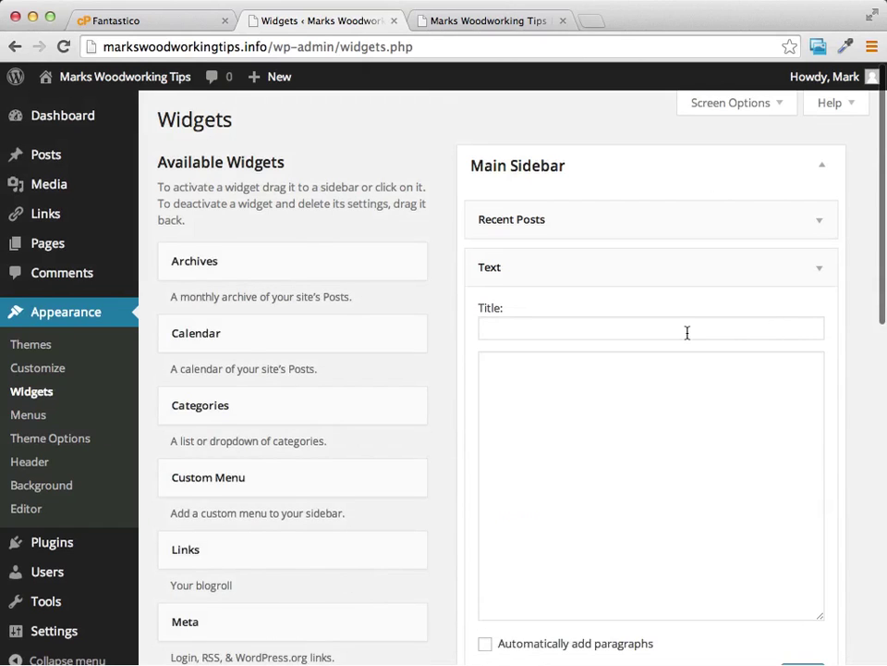
scroll(673, 403, "down", 10)
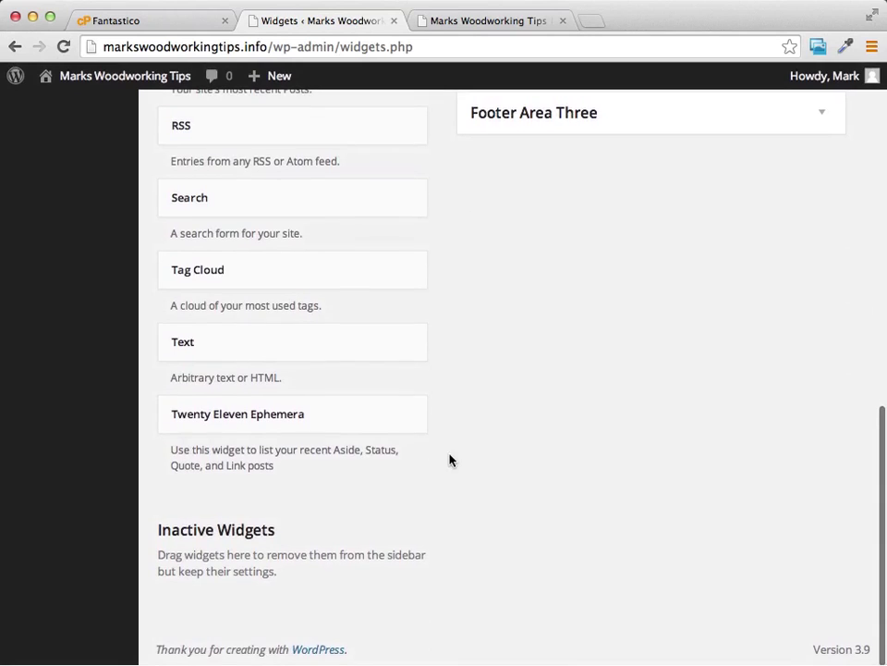
left_click(342, 342)
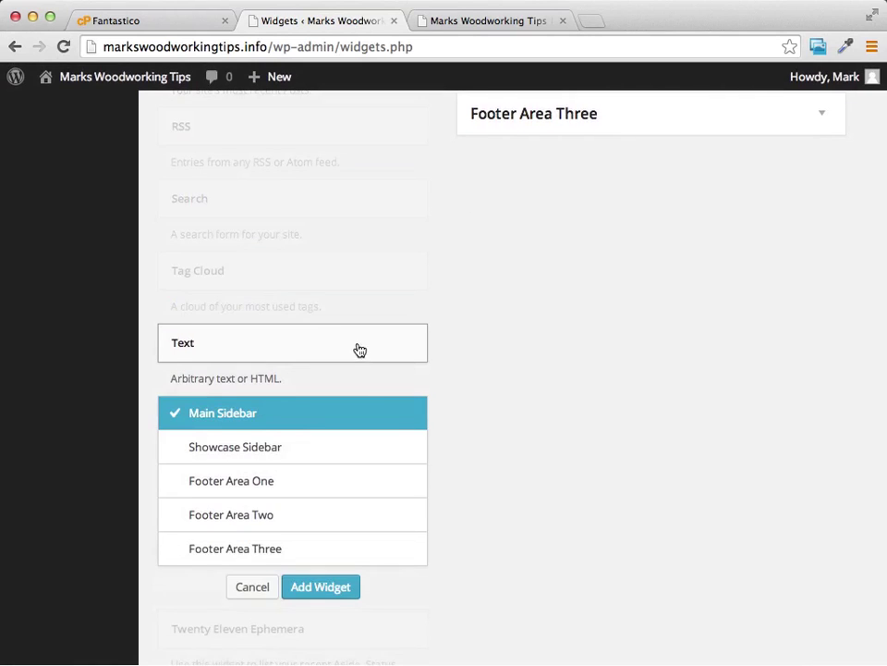
left_click(330, 588)
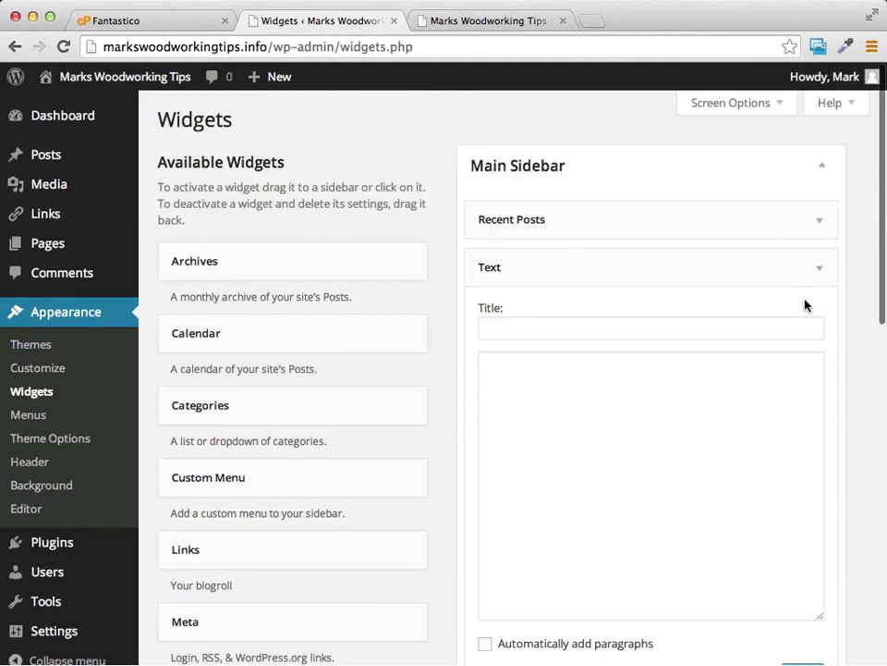
scroll(544, 310, "down", 5)
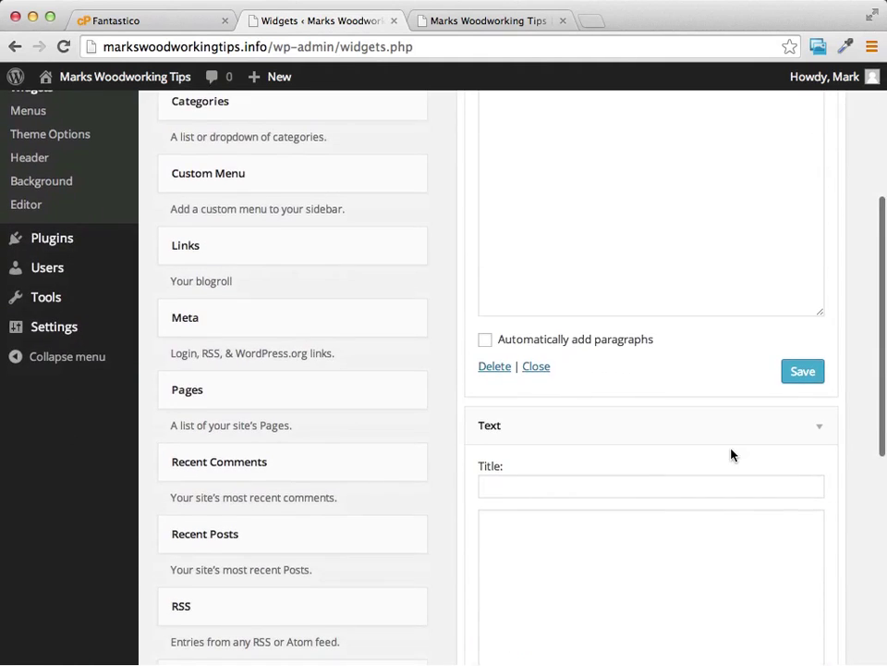
scroll(731, 453, "up", 5)
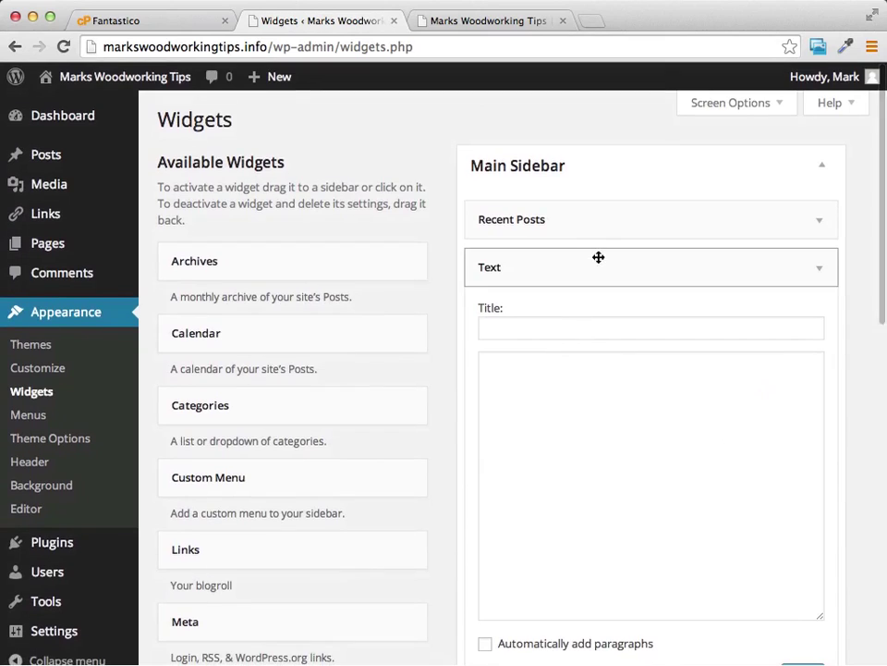
scroll(595, 351, "right", 1)
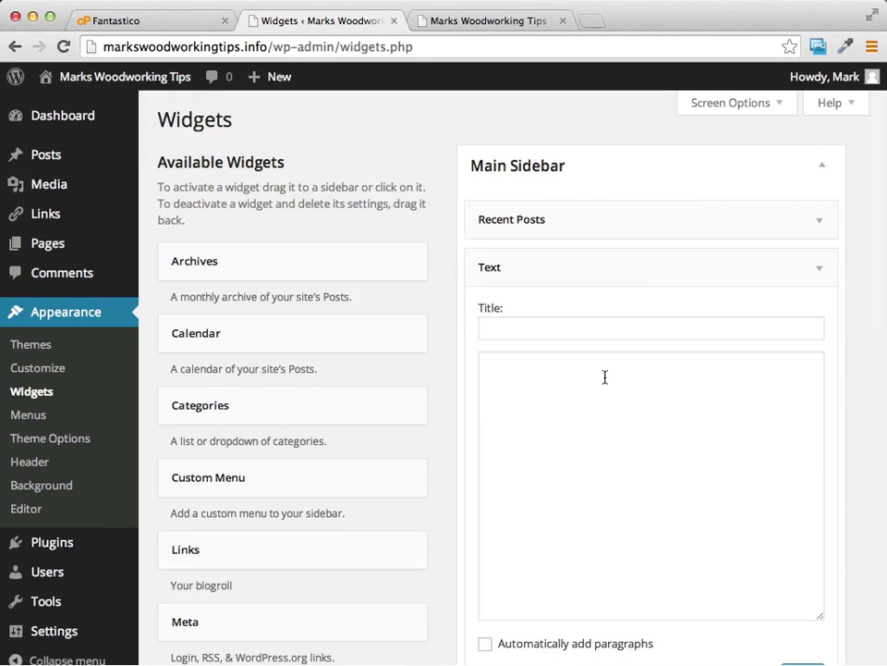
scroll(586, 172, "down", 3)
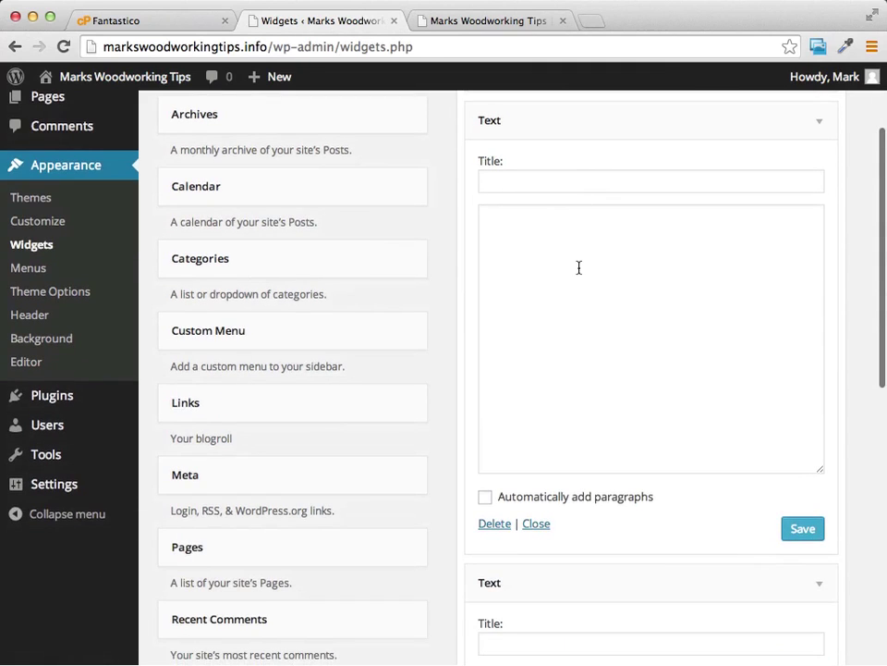
scroll(579, 267, "down", 10)
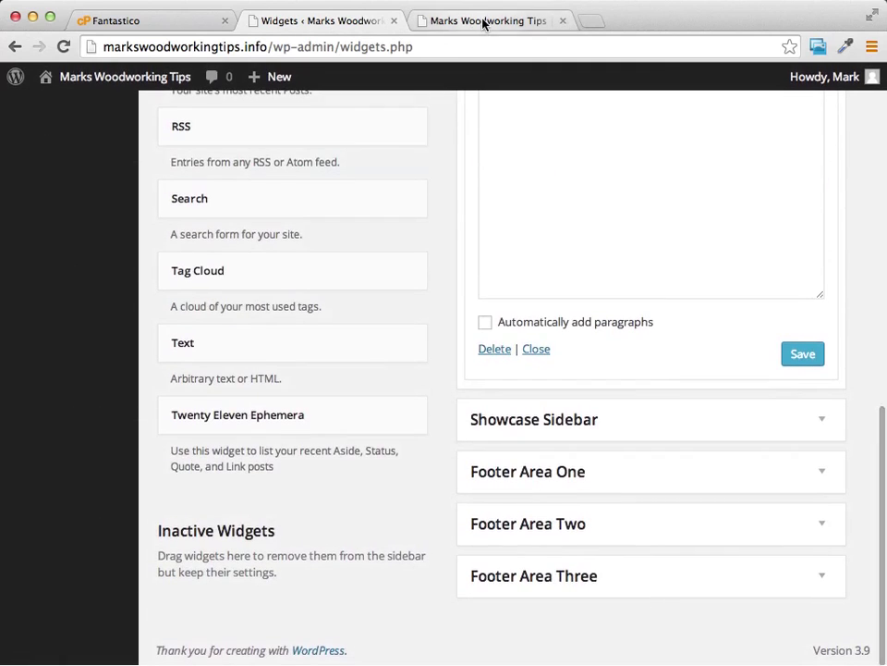
left_click(482, 22)
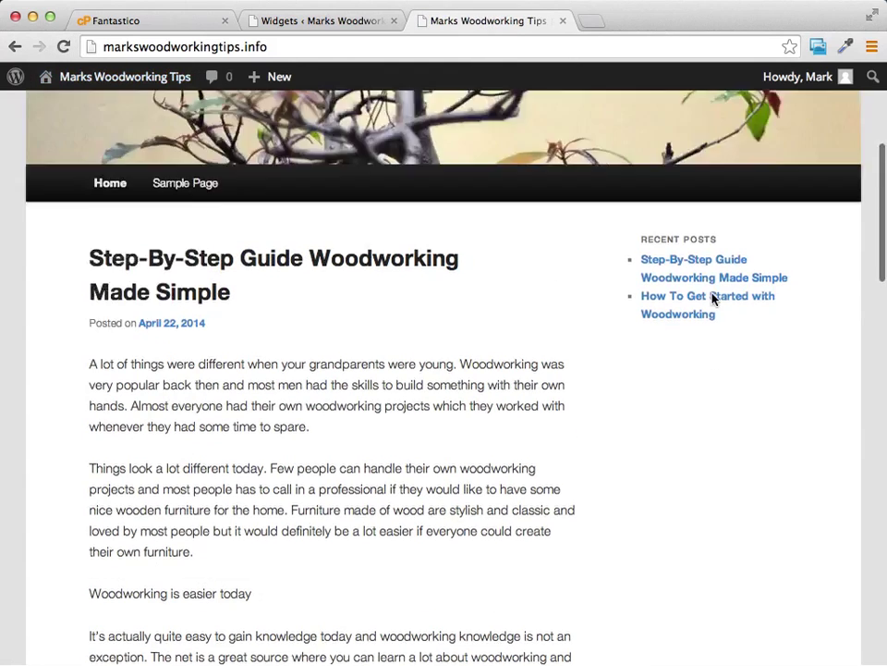
scroll(712, 298, "up", 5)
scroll(693, 568, "down", 5)
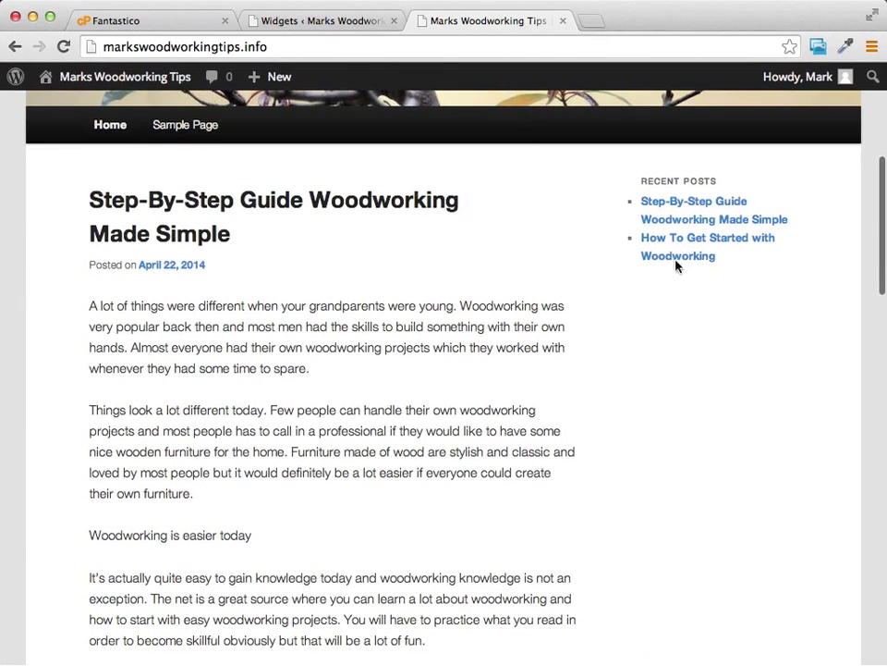
left_click(336, 22)
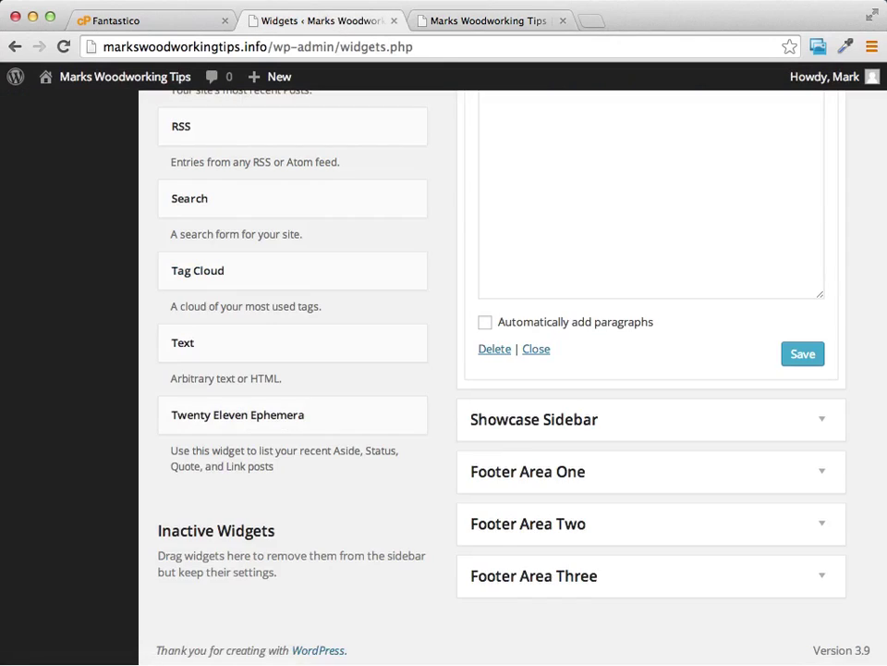